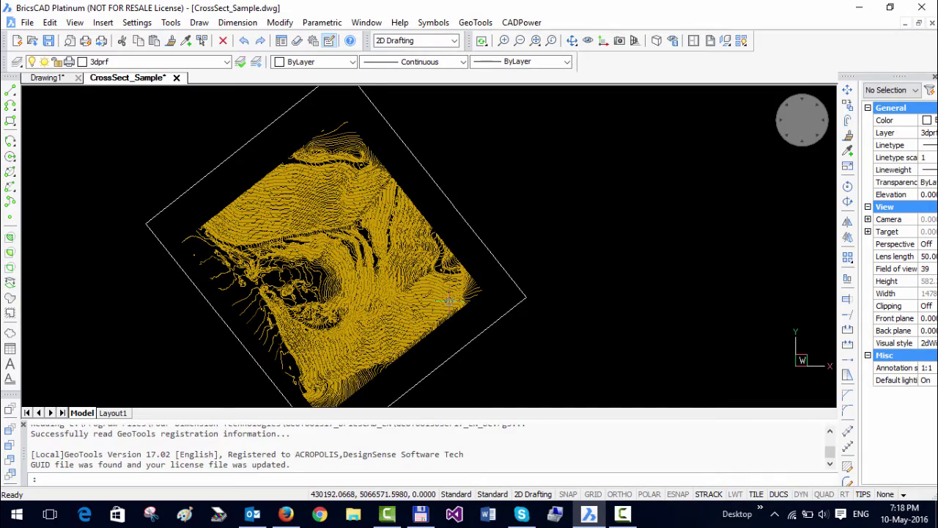
Examine the contour drawing up close and check the layer list for the layers holding the contour lines.
scroll(418, 277, "up", 10)
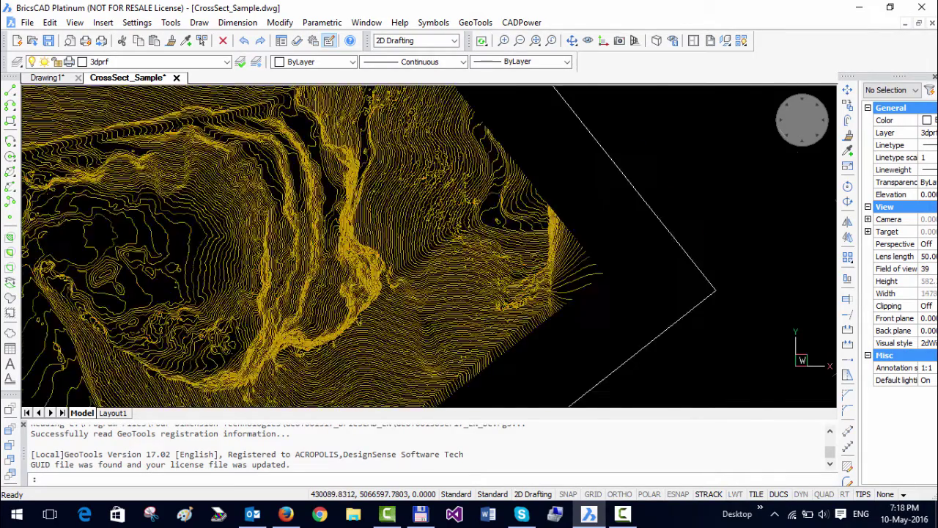
left_click(148, 62)
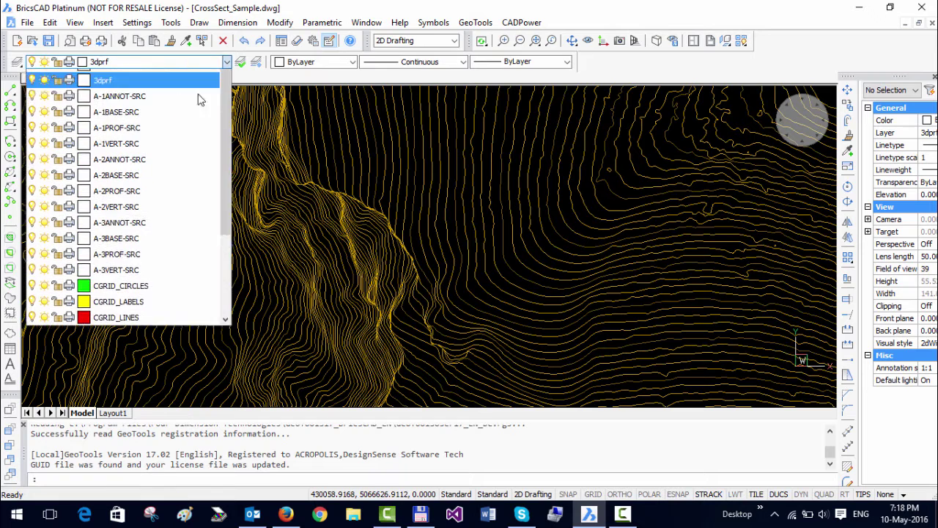
left_click_drag(225, 192, 189, 251)
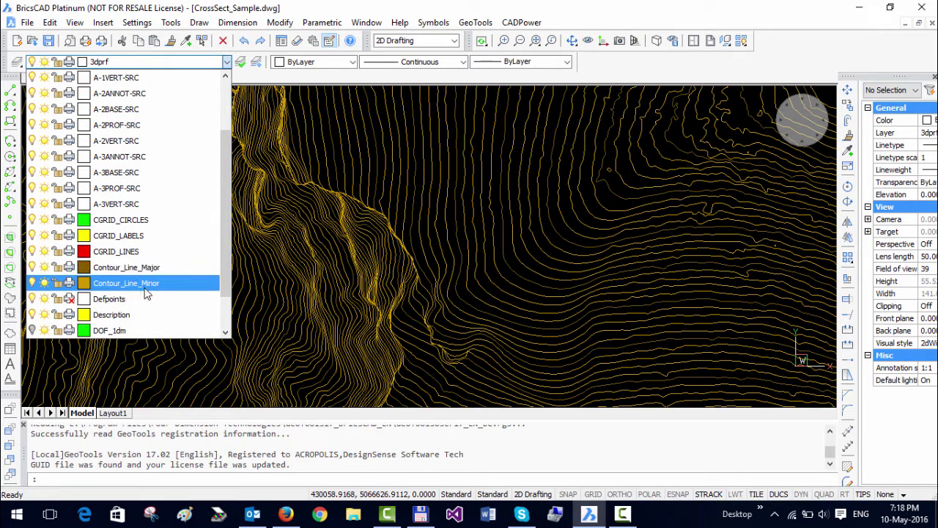
left_click(307, 241)
scroll(312, 242, "down", 5)
scroll(311, 240, "down", 4)
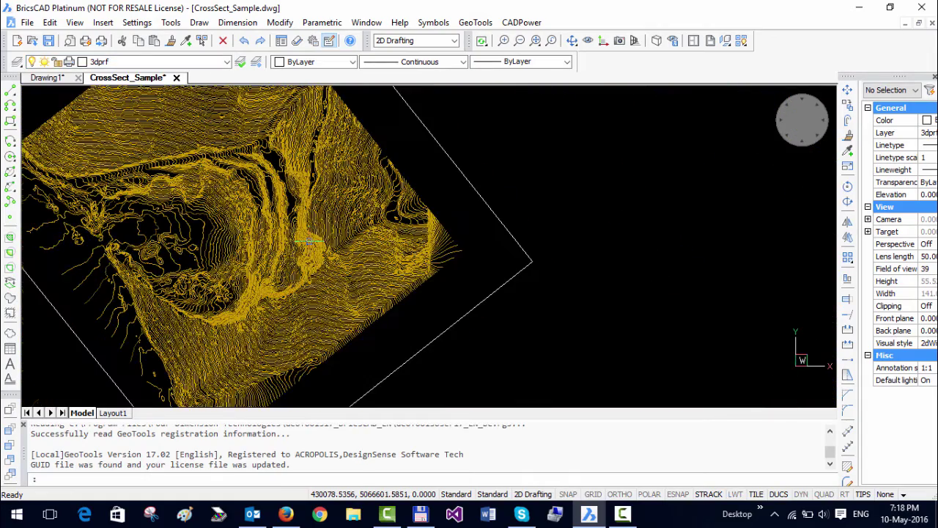
middle_click_drag(346, 255, 379, 259)
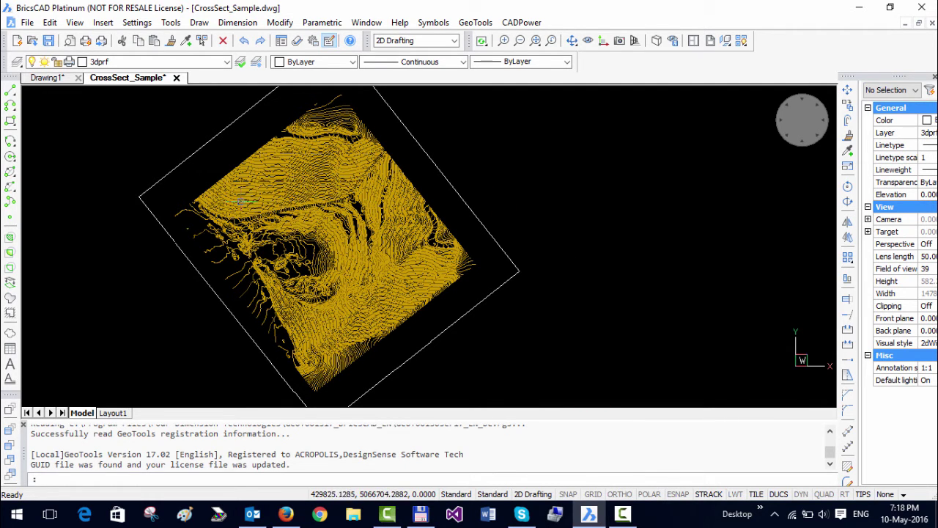
Start the GeoTools Multiple Cross Section tool with the closed rectangular boundary around the contours as the processing area.
left_click(475, 22)
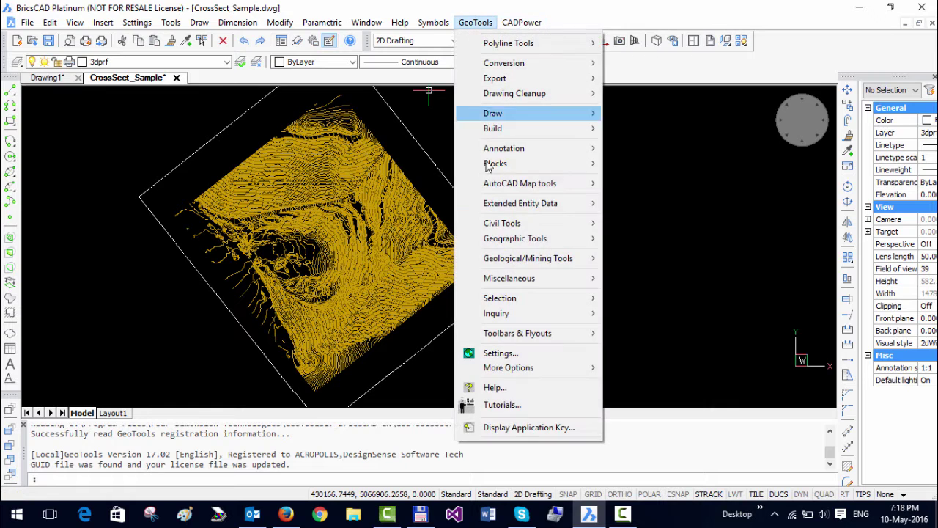
mouse_move(468, 223)
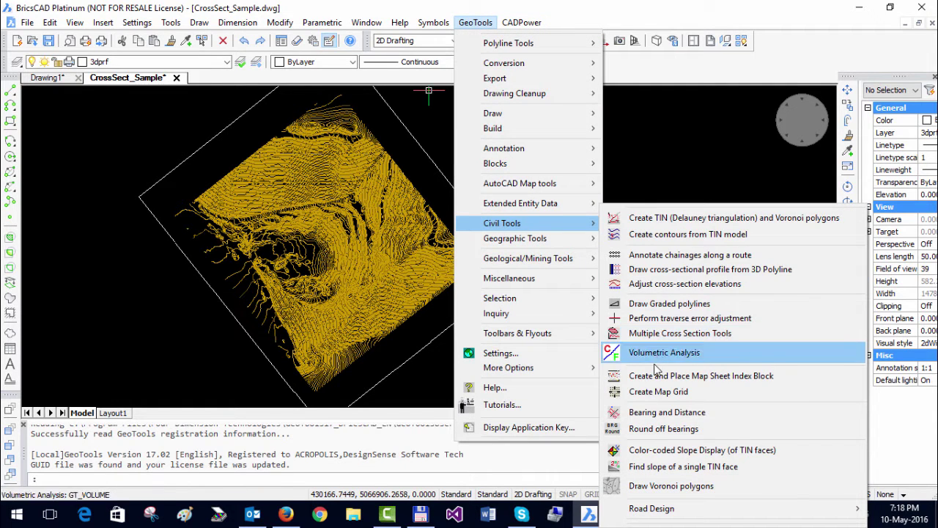
left_click(649, 337)
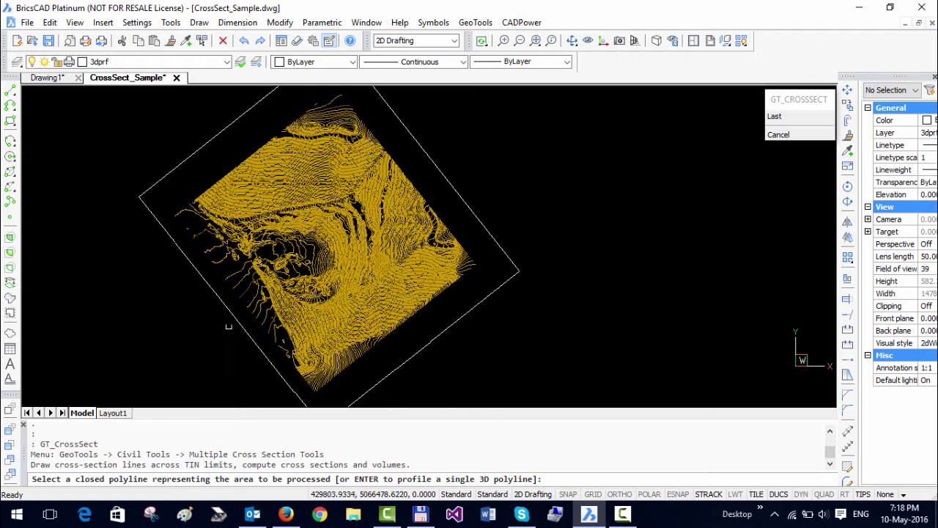
left_click(237, 323)
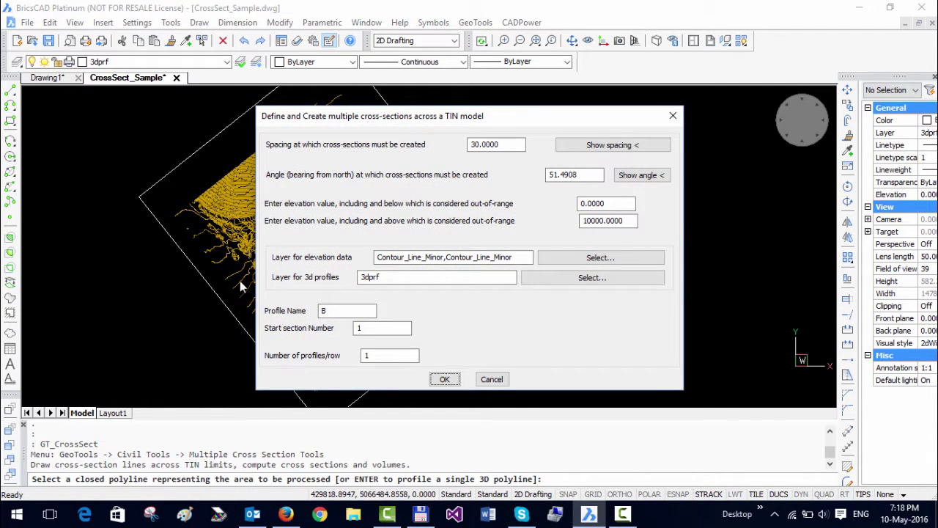
left_click_drag(400, 118, 611, 102)
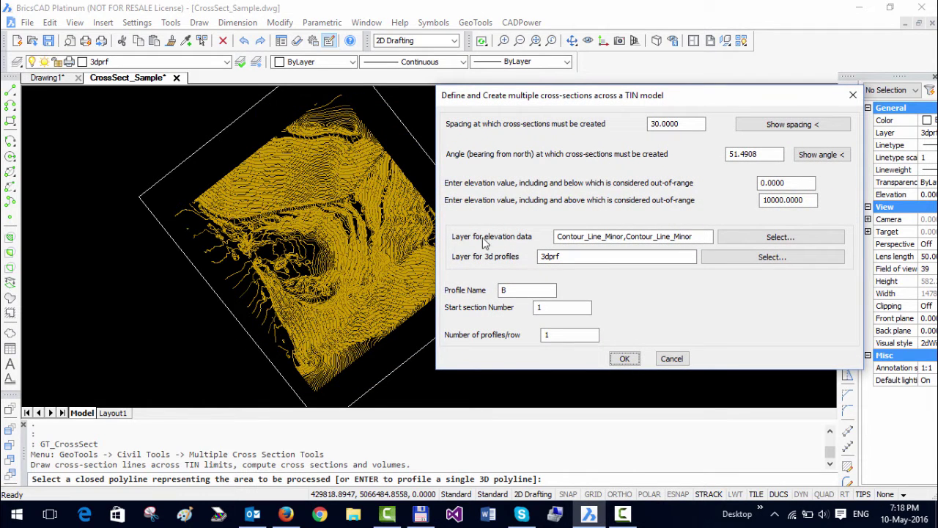
Set the profile name to A and the cross-section spacing to 50.
double_click(521, 290)
type("A")
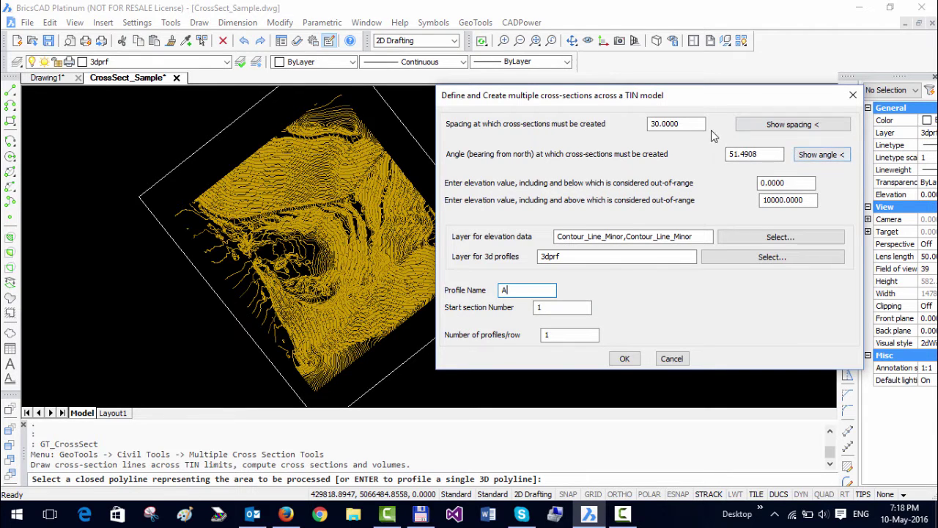
double_click(682, 124)
type("50")
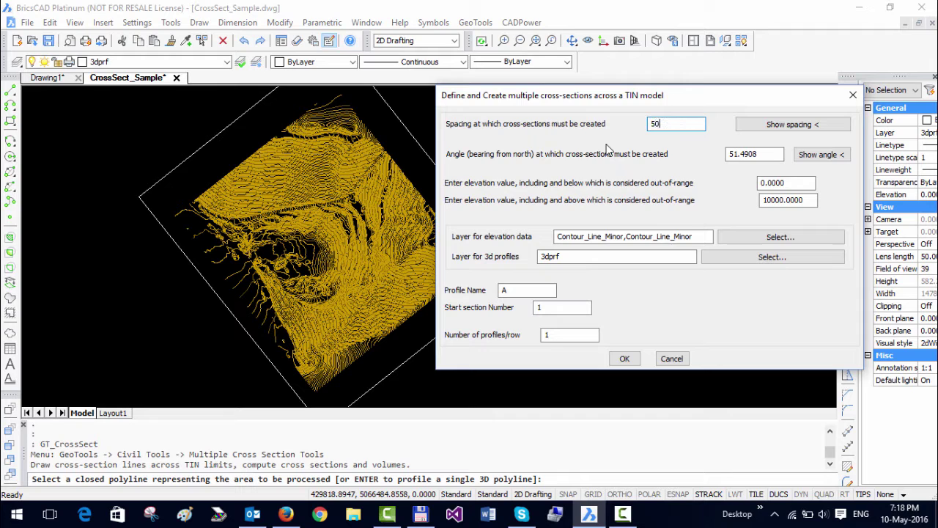
left_click(607, 149)
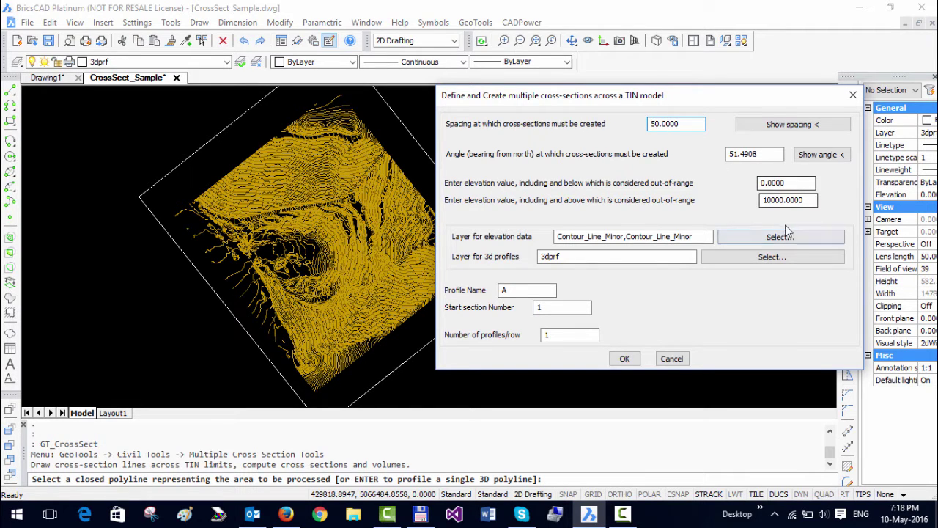
Define the cross-section angle from the boundary's lowest corner to its leftmost corner, snapping to both endpoints.
left_click(812, 159)
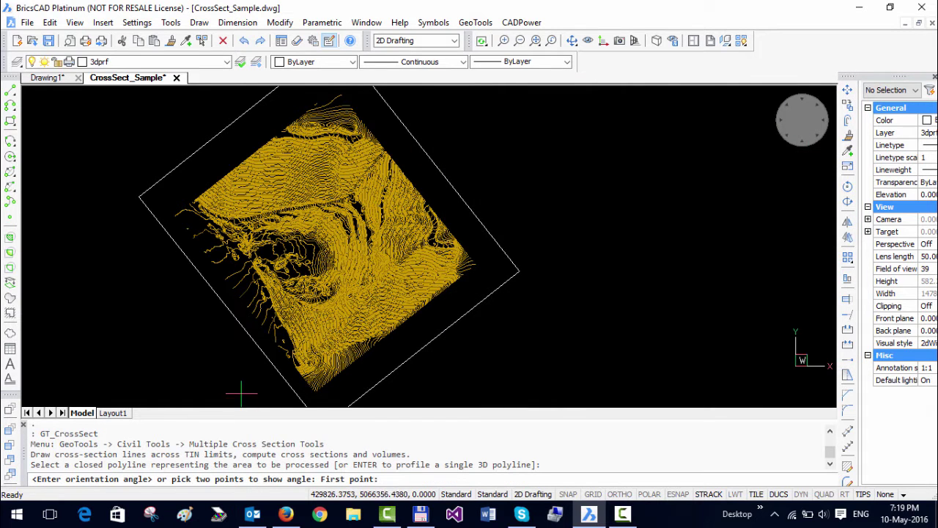
middle_click_drag(241, 383, 247, 321)
type("end")
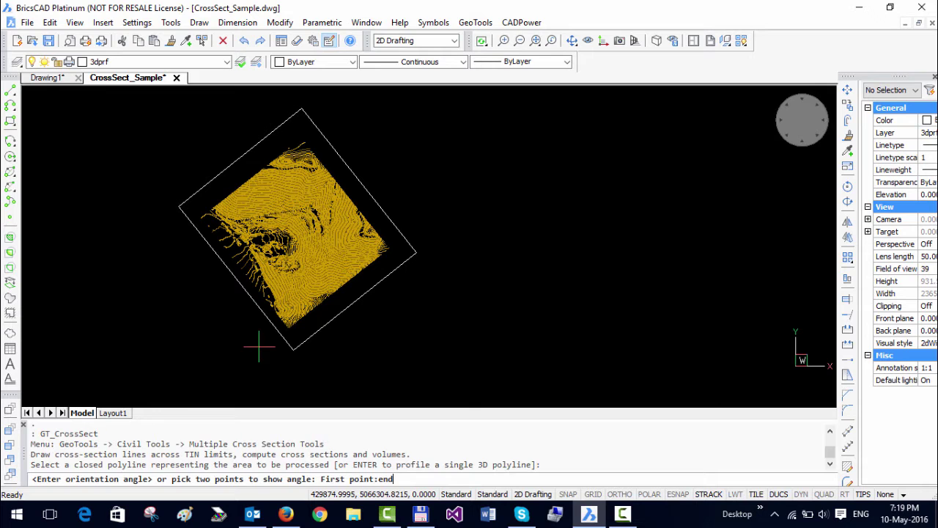
key("Return")
left_click(293, 348)
type("end")
key("Return")
left_click(180, 208)
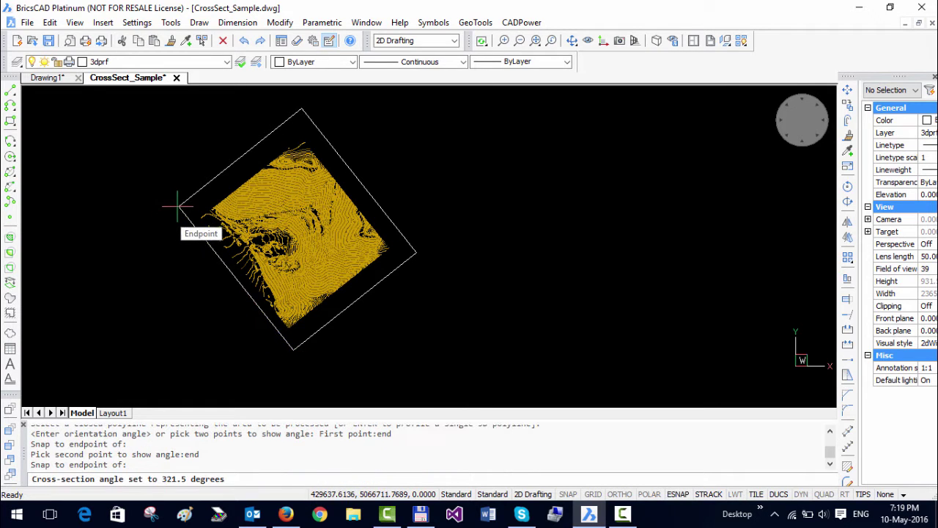
Choose Contour_Line_Major and Contour_Line_Minor as the layers for elevation data.
left_click(592, 259)
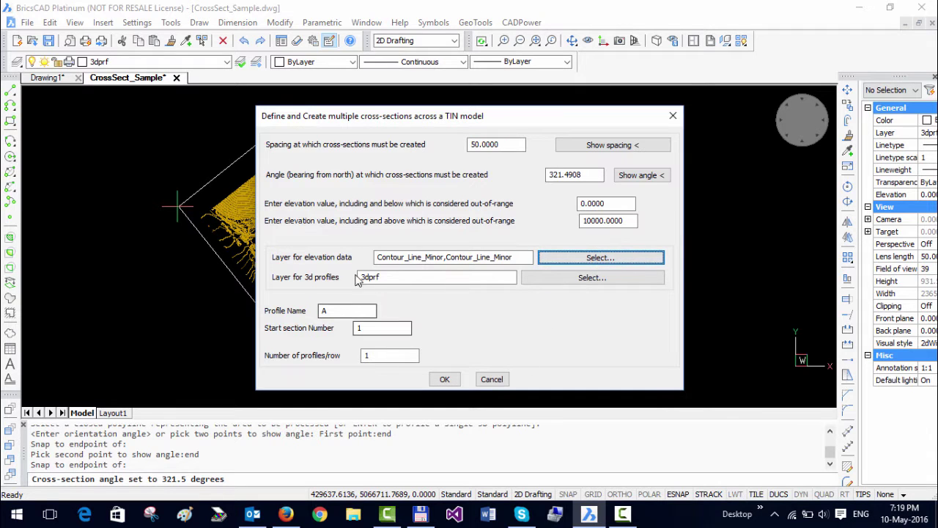
left_click(555, 262)
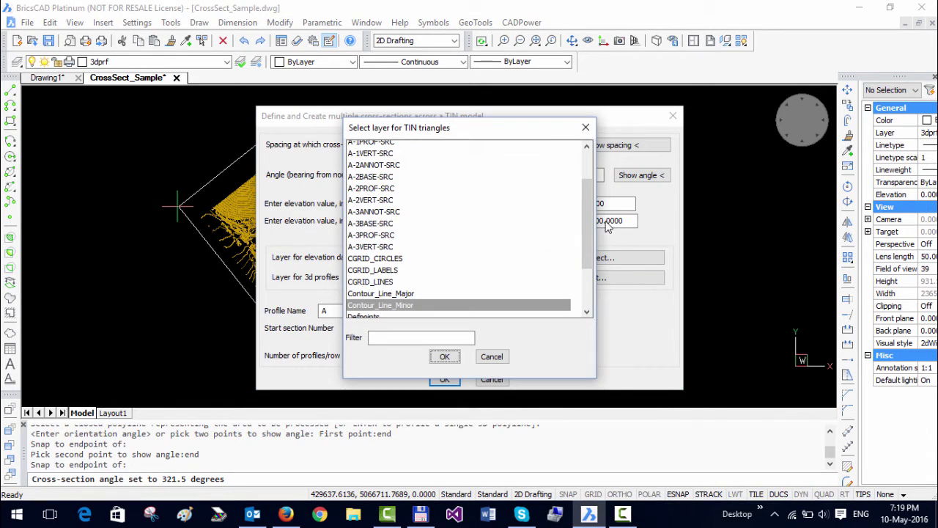
left_click_drag(586, 228, 586, 256)
left_click(393, 243, "ctrl")
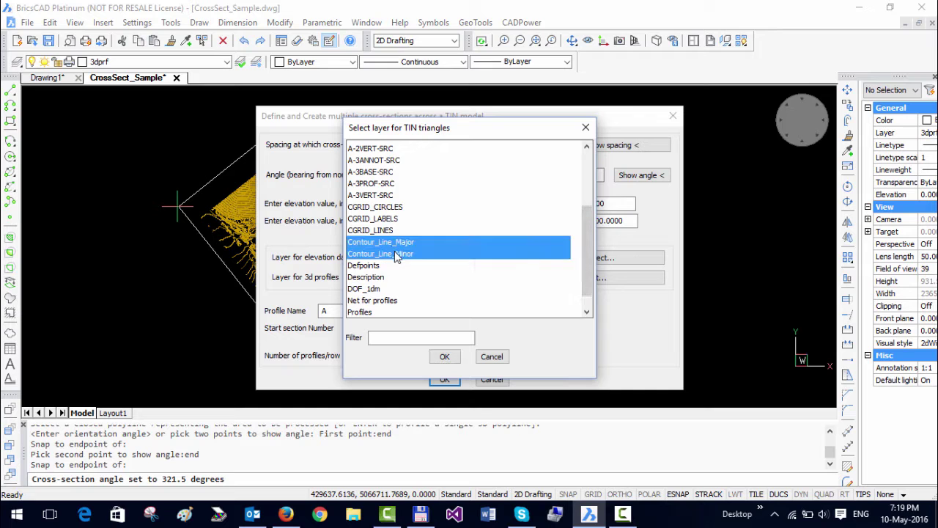
left_click(446, 357)
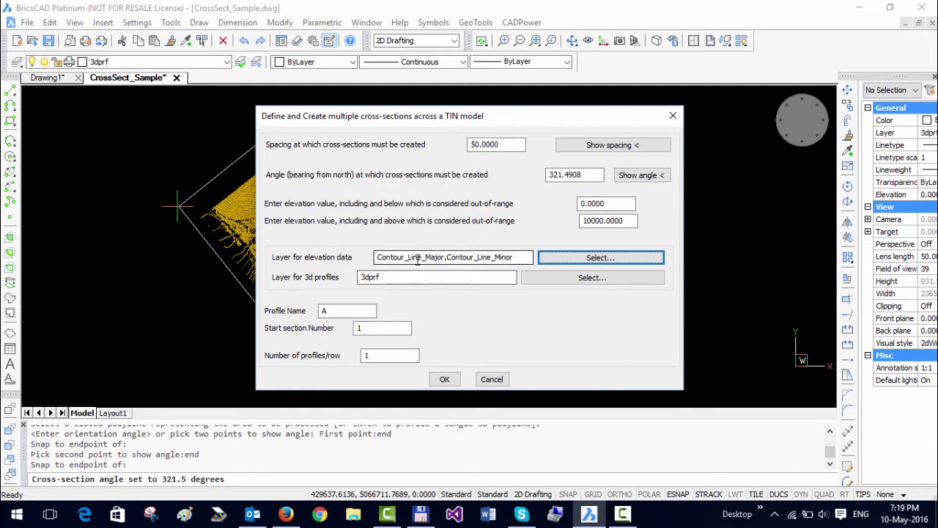
Keep 3dprf as the layer for 3D profiles and generate the cross-section lines across the boundary.
left_click(379, 282)
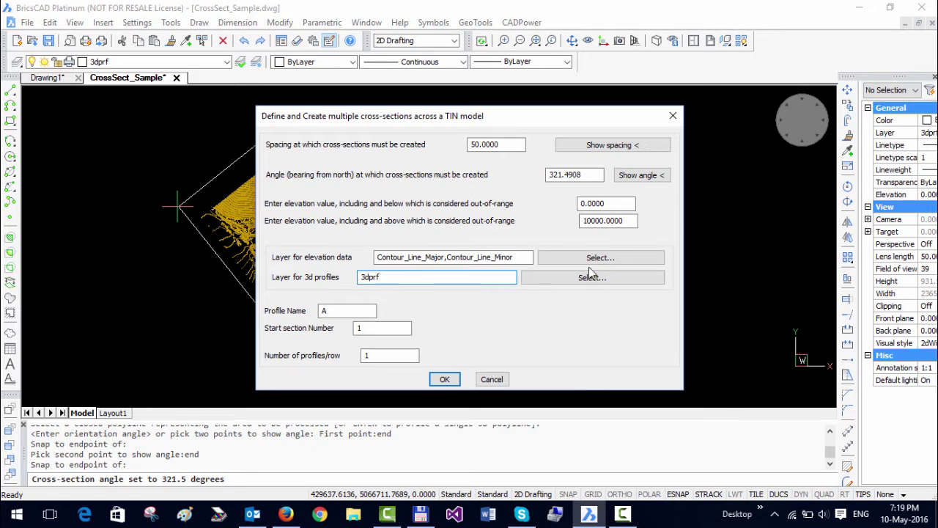
left_click_drag(517, 124, 491, 96)
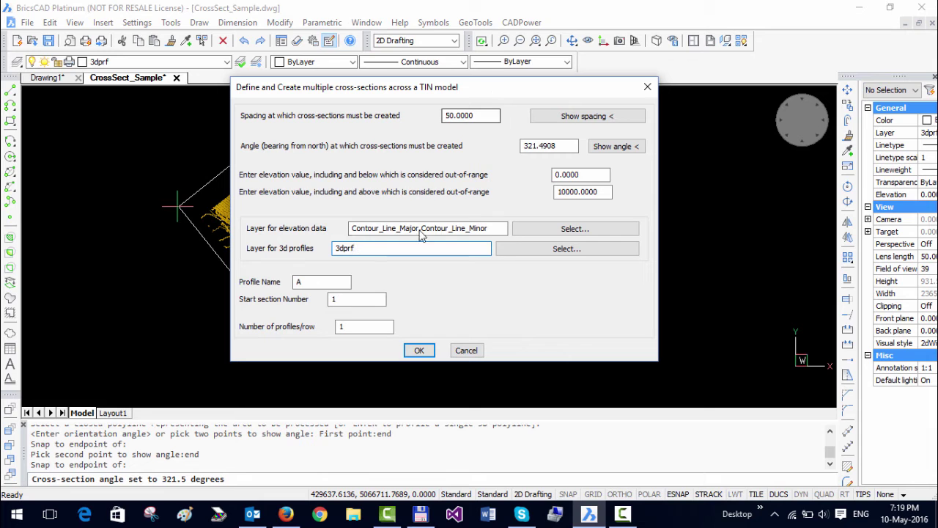
left_click(420, 352)
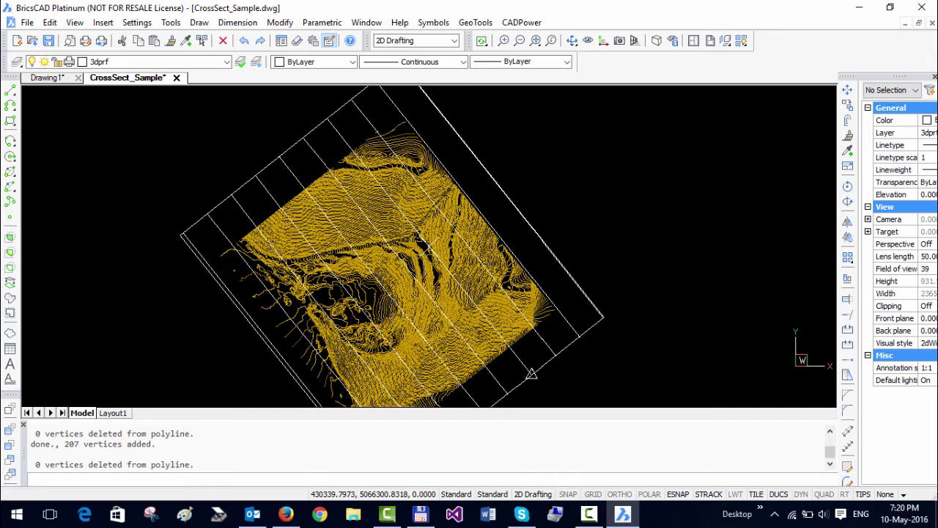
Examine the section markers and their labels at both ends of the cross-section lines.
middle_click_drag(430, 246, 408, 265)
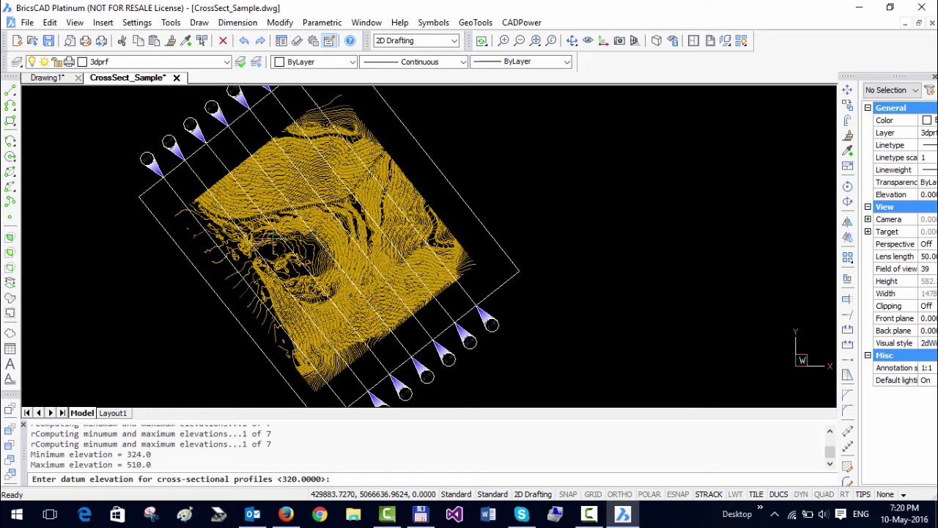
scroll(189, 238, "down", 2)
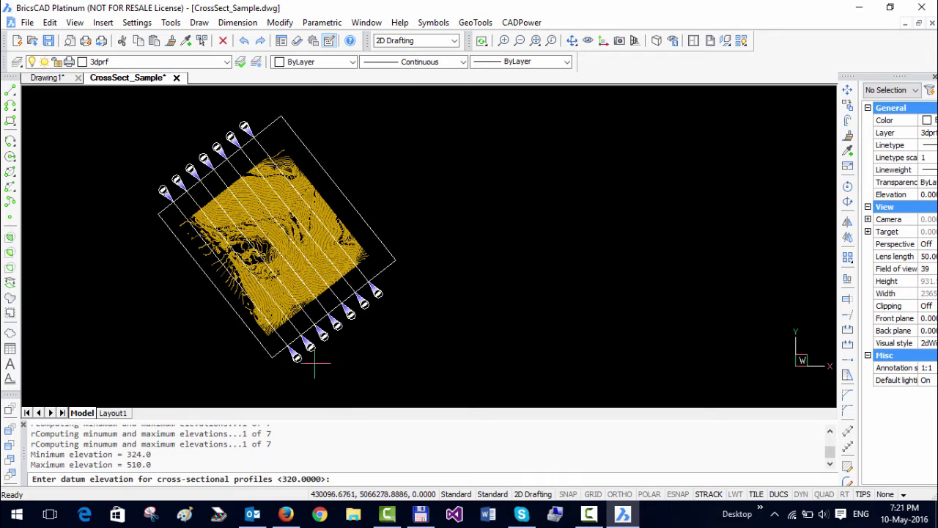
scroll(310, 359, "up", 5)
scroll(217, 334, "up", 8)
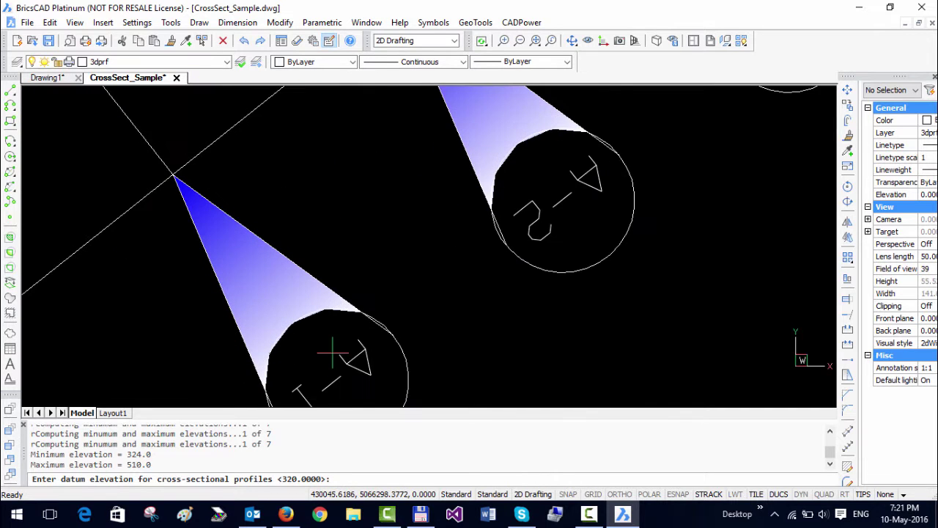
scroll(333, 355, "down", 4)
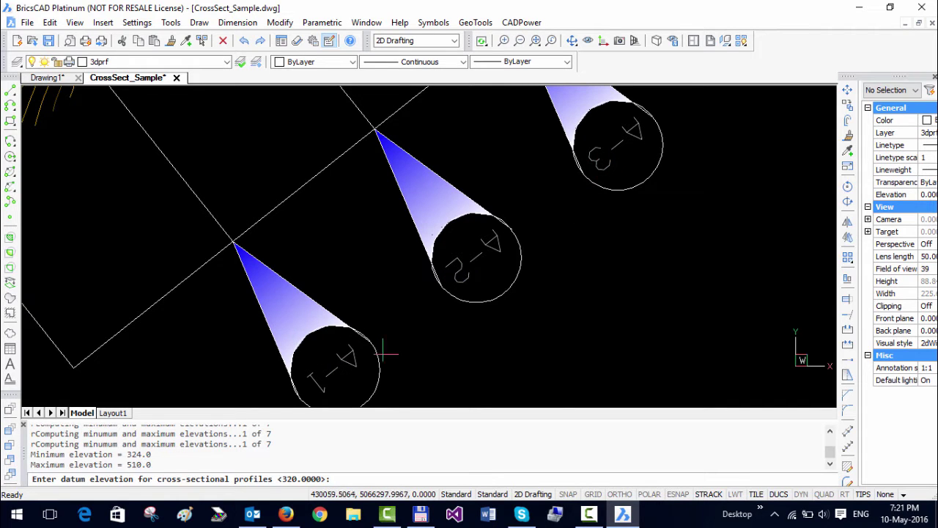
scroll(565, 208, "down", 2)
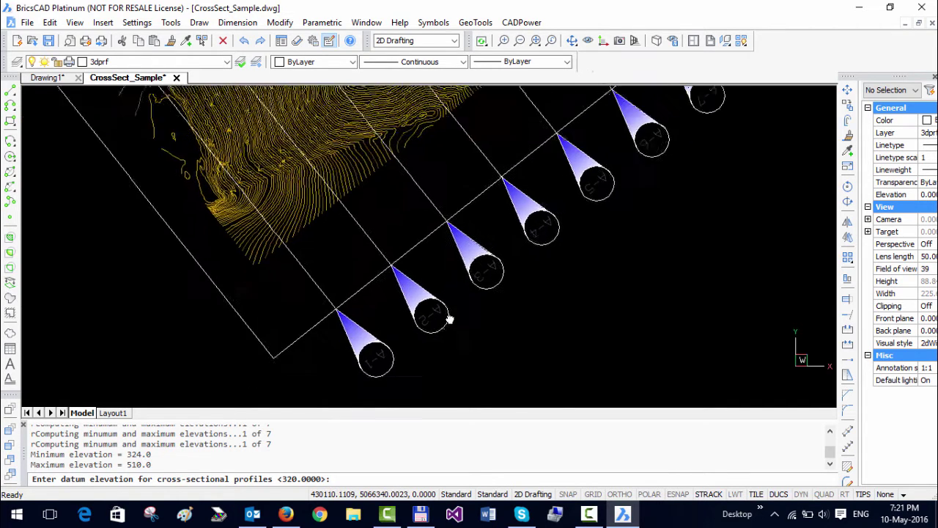
scroll(586, 242, "up", 6)
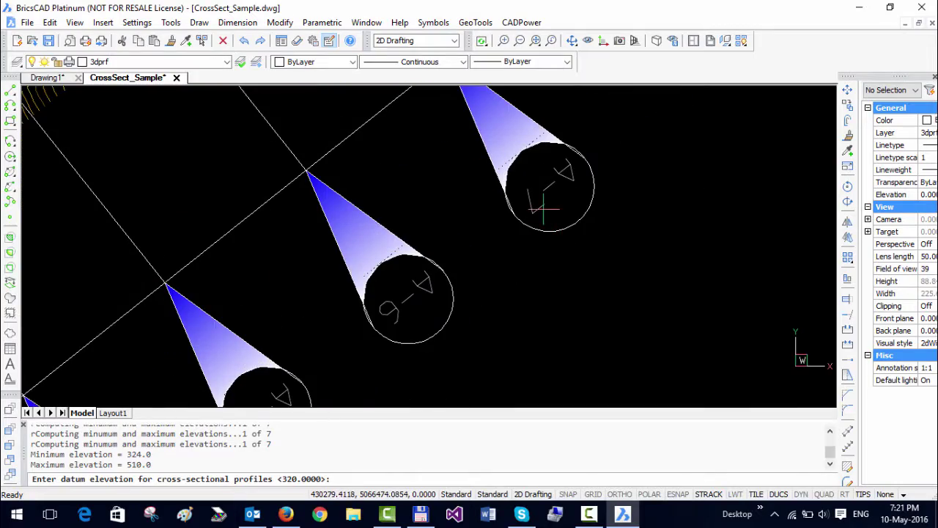
scroll(545, 213, "down", 6)
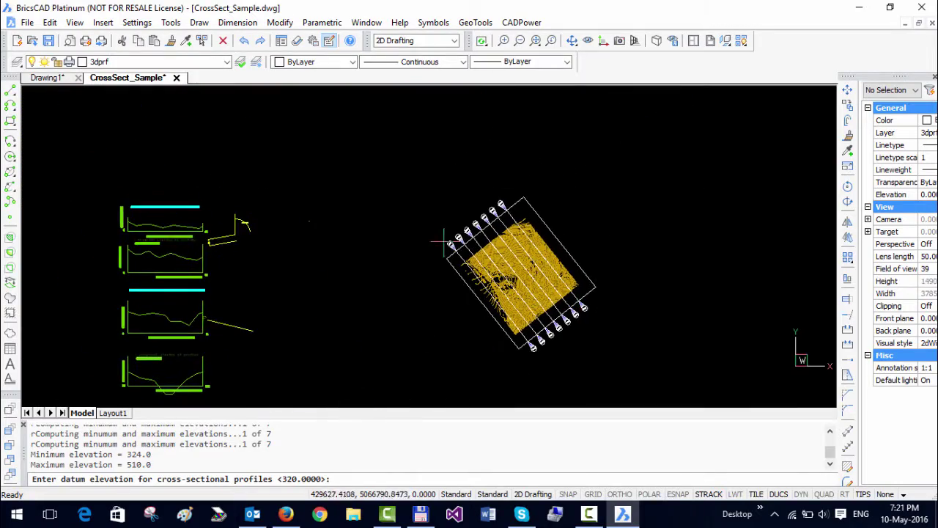
scroll(389, 212, "up", 8)
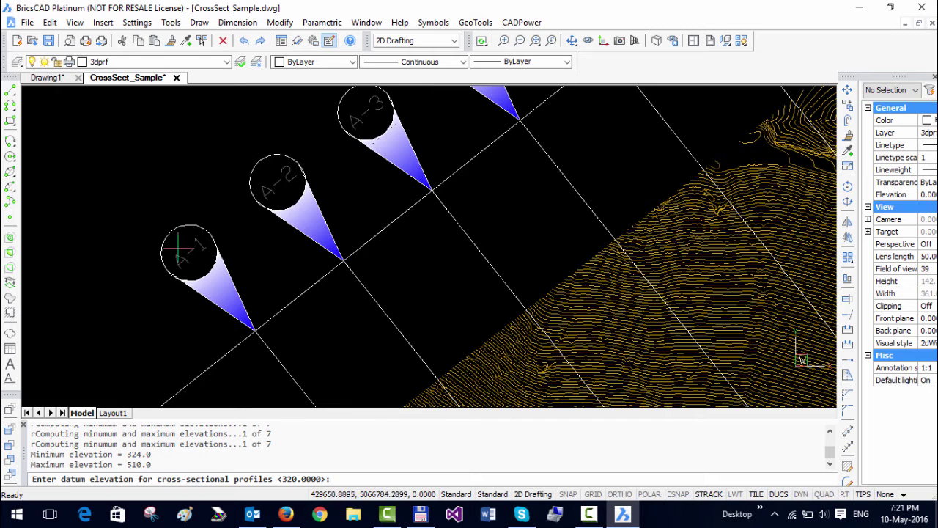
scroll(201, 264, "down", 6)
middle_click_drag(87, 249, 60, 144)
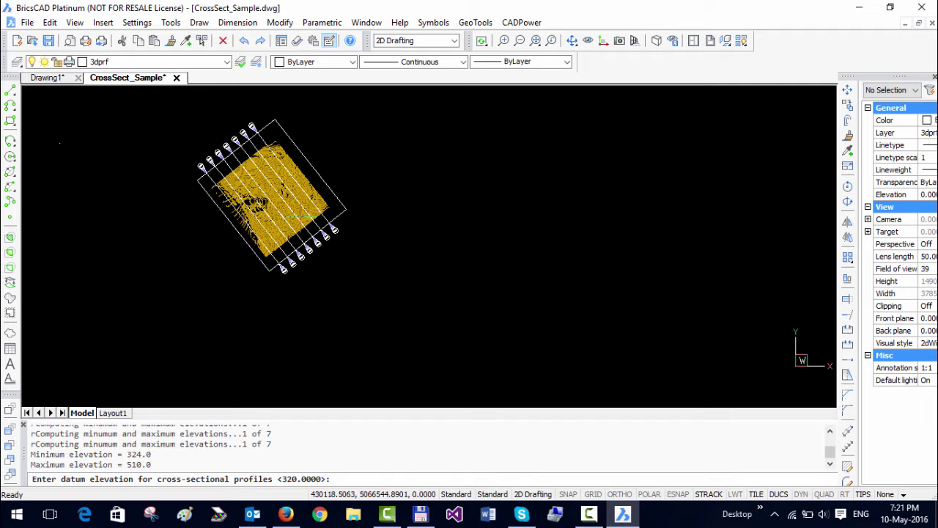
Accept the datum elevation of 320 and place the cross-sectional profiles in the empty area right of the contour map.
key("Return")
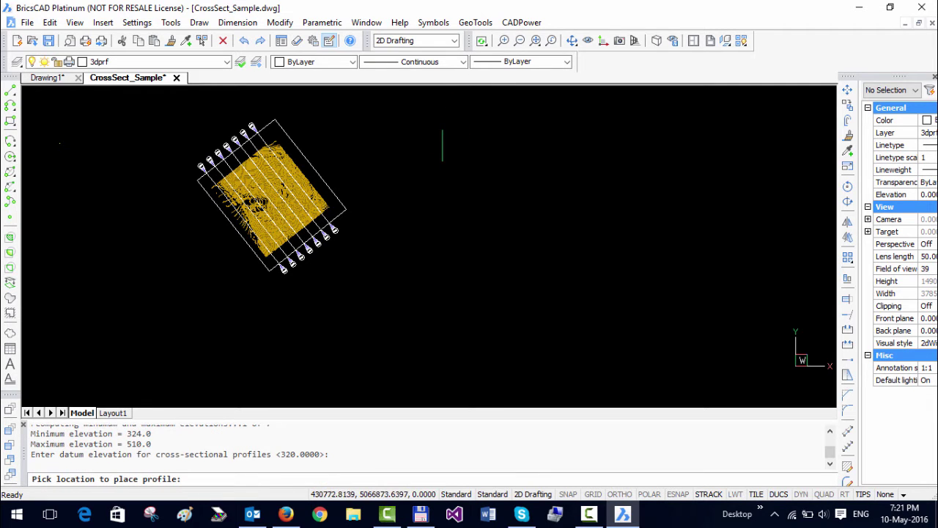
left_click(437, 146)
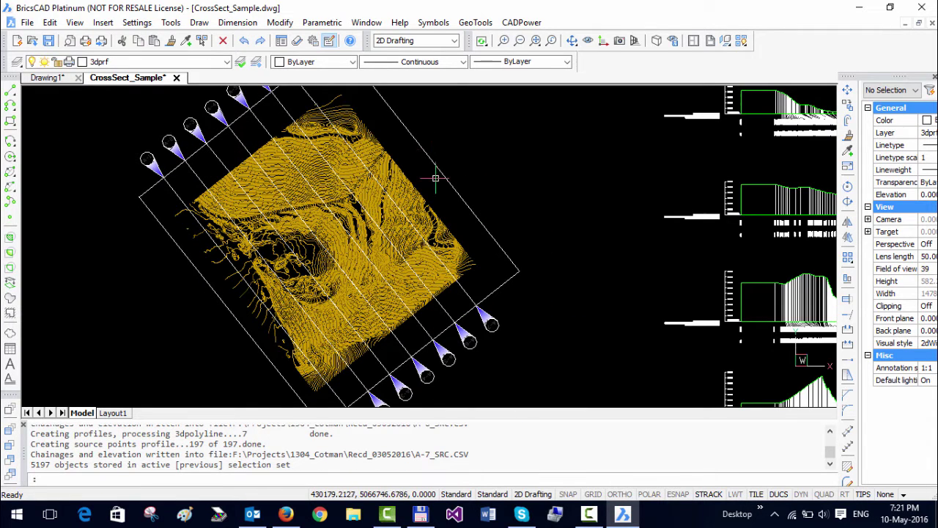
scroll(617, 292, "down", 3)
mouse_move(617, 291)
middle_mouse_down()
mouse_move(493, 218)
mouse_move(383, 136)
middle_mouse_up()
scroll(411, 220, "down", 3)
scroll(393, 226, "up", 1)
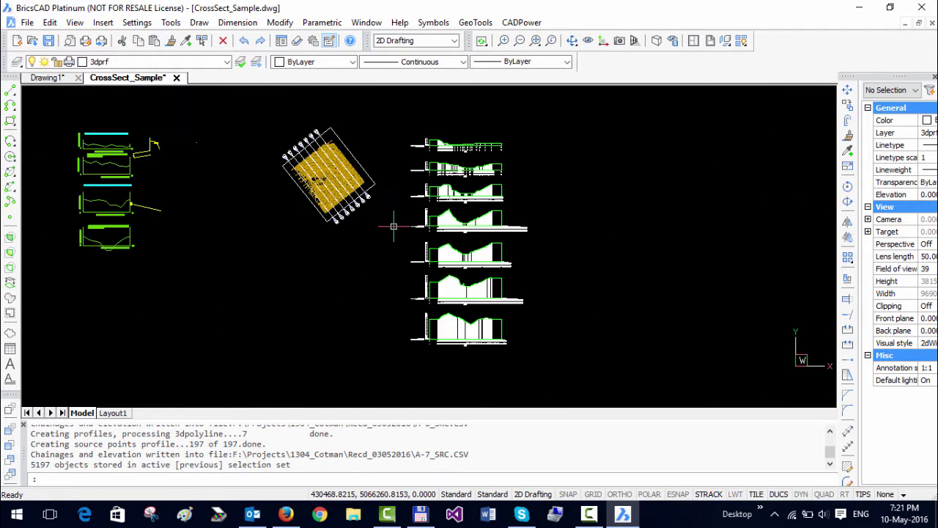
Start another GT_CROSSSECT run and select the closed boundary polyline around the contour map.
scroll(396, 223, "up", 3)
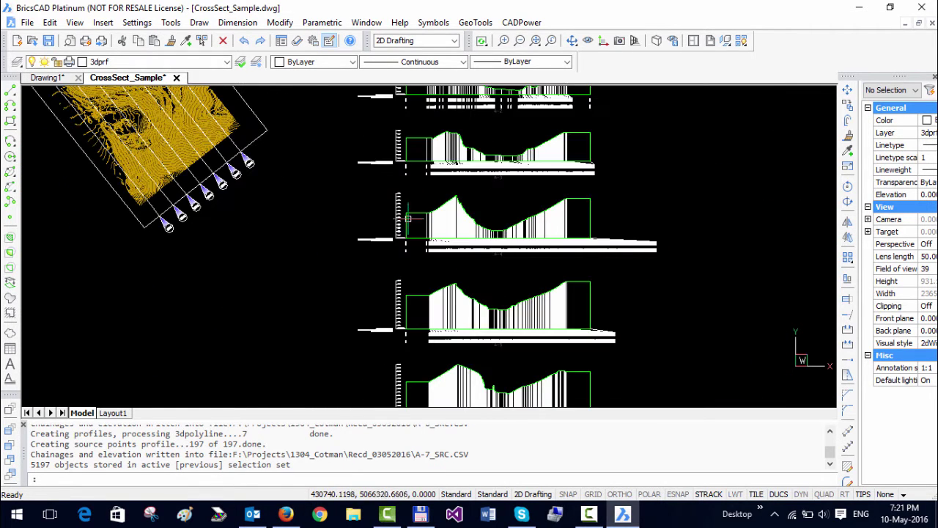
mouse_move(429, 345)
middle_mouse_down()
mouse_move(369, 304)
mouse_move(366, 203)
middle_mouse_up()
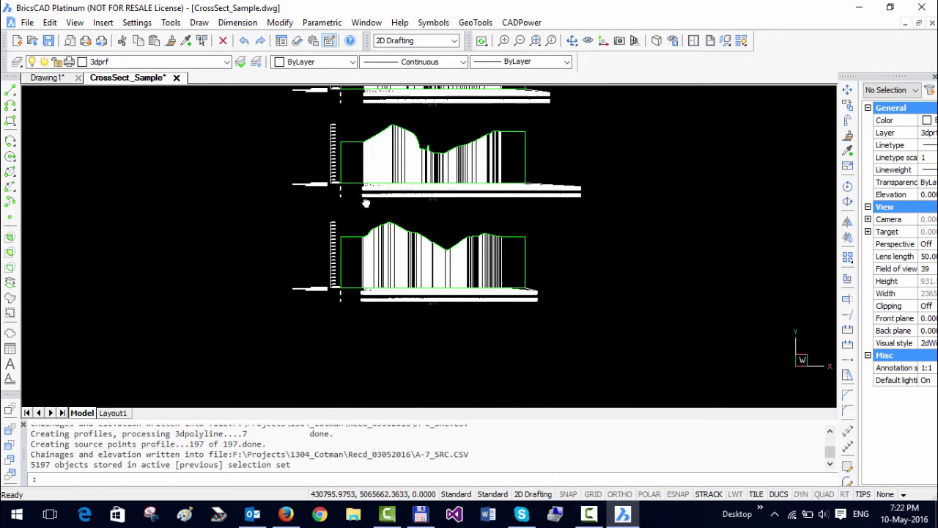
scroll(367, 212, "down", 1)
scroll(372, 296, "down", 2)
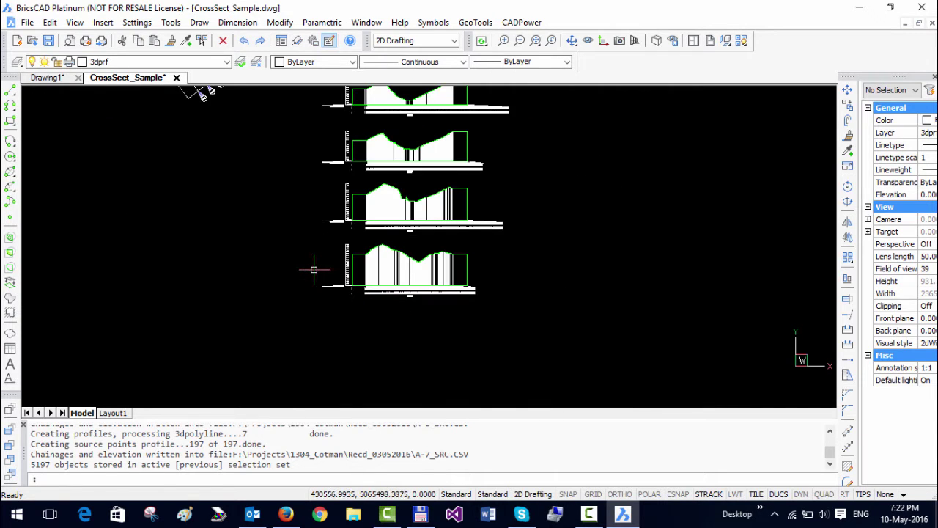
type("GT_CROSSSECT")
key("Return")
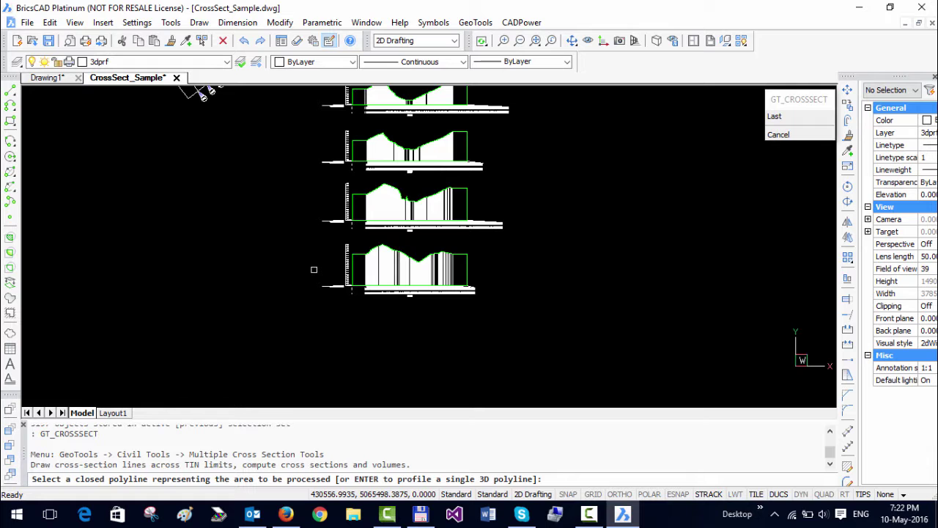
middle_click_drag(140, 117, 283, 257)
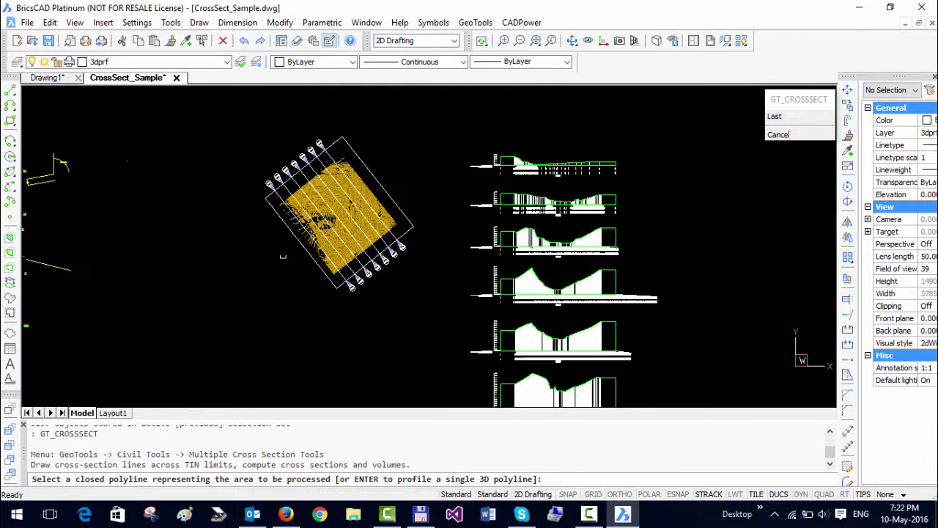
left_click(304, 241)
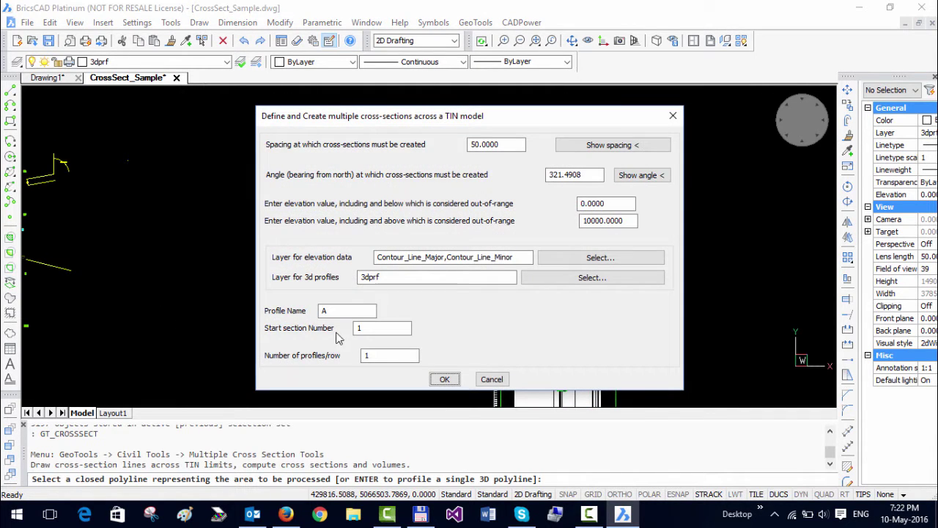
Set the profile name to B for the new set of cross-sections.
left_click(370, 357)
double_click(326, 311)
type("B")
left_click_drag(395, 117, 365, 119)
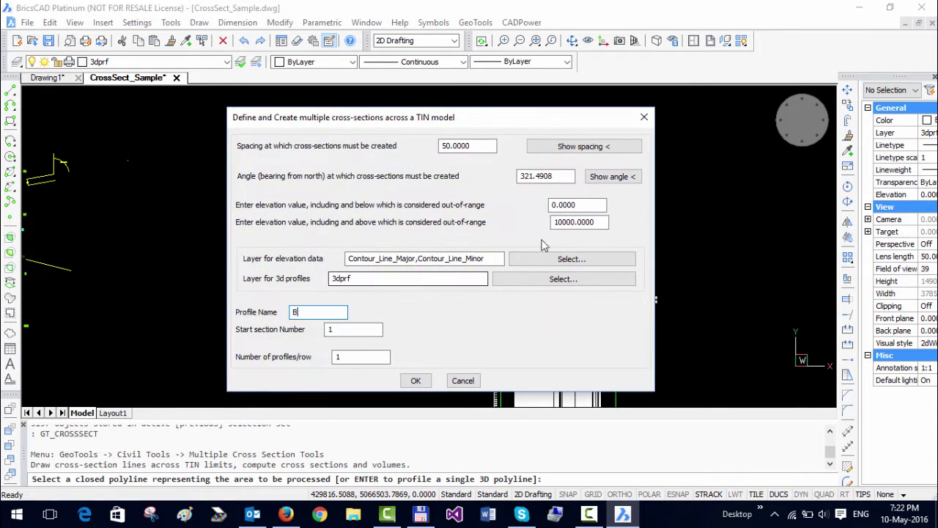
Define the cross-section angle from the two endpoints of the boundary's lower-right edge, perpendicular to the first set of sections.
left_click(613, 176)
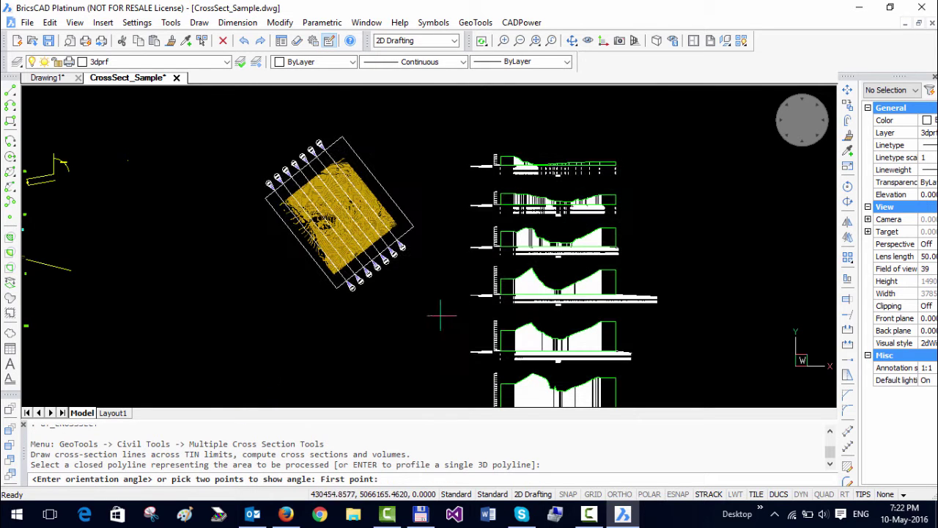
scroll(324, 283, "up", 2)
type("end")
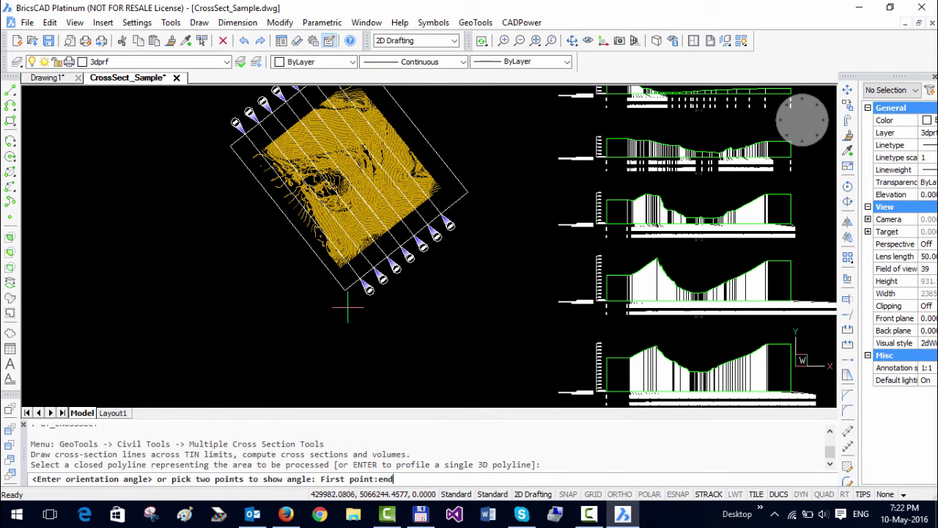
key("Return")
left_click(343, 288)
type("end")
key("Return")
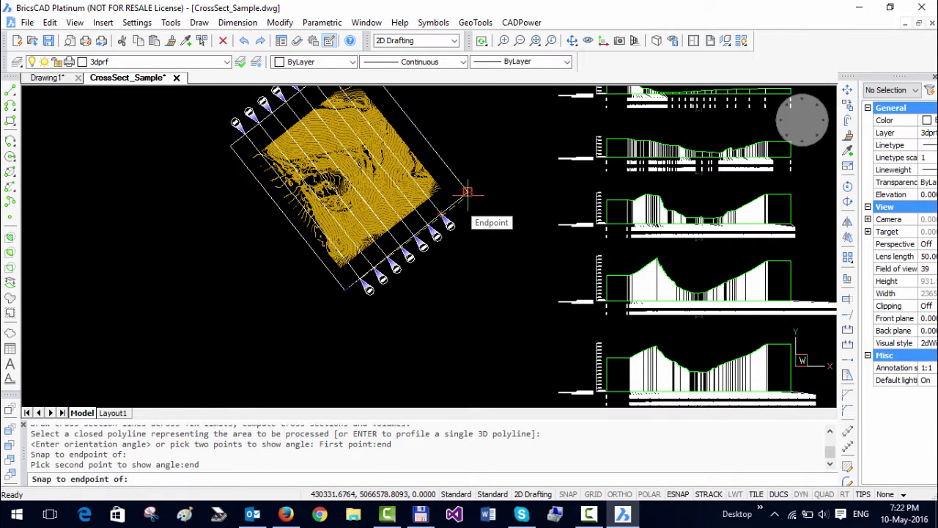
left_click(467, 193)
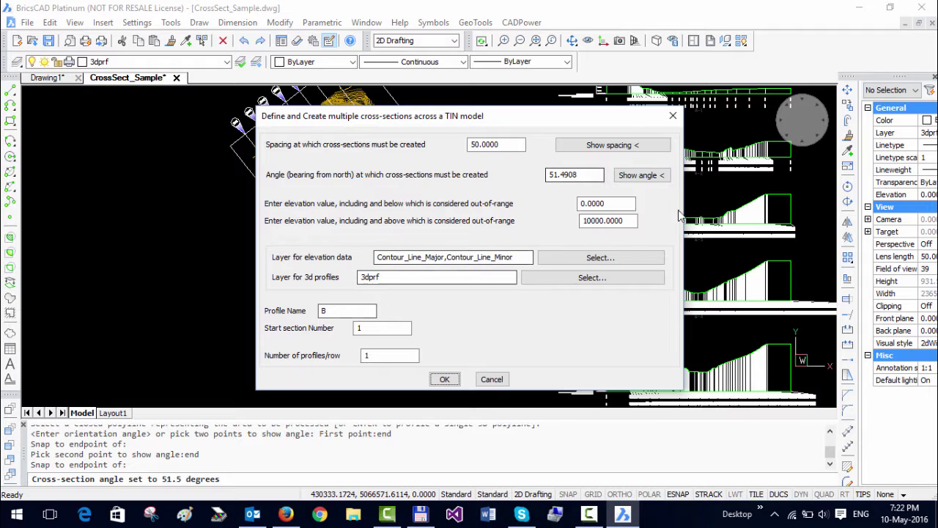
Set the cross-section spacing to 30 and generate the cross-section lines from the contour layers.
double_click(486, 145)
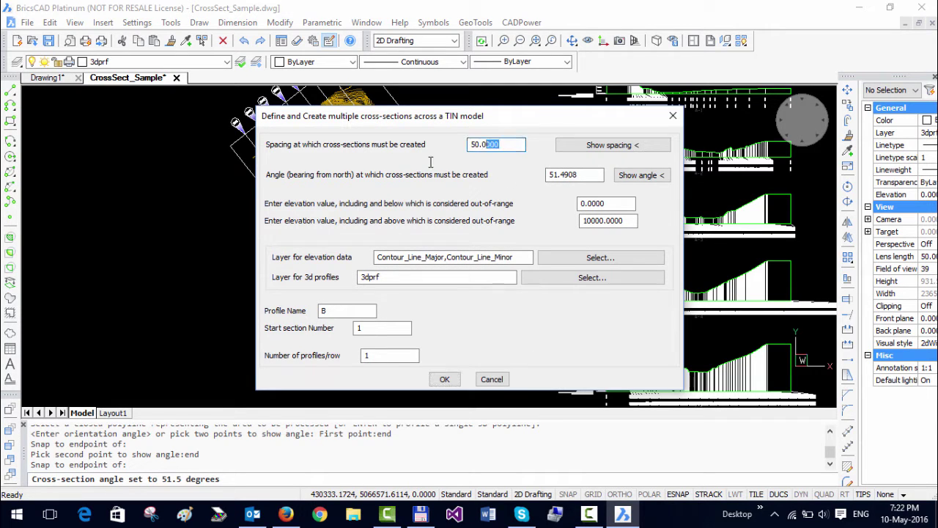
type("30.0000")
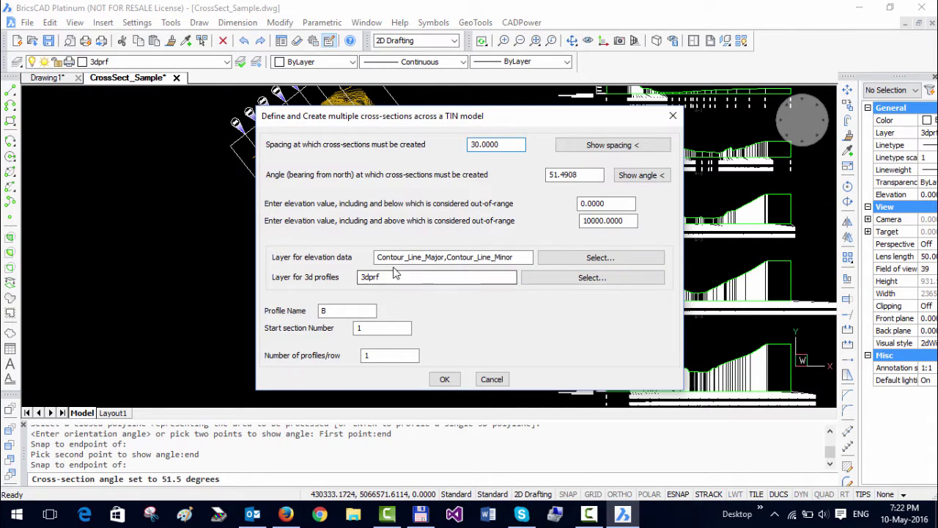
left_click(445, 380)
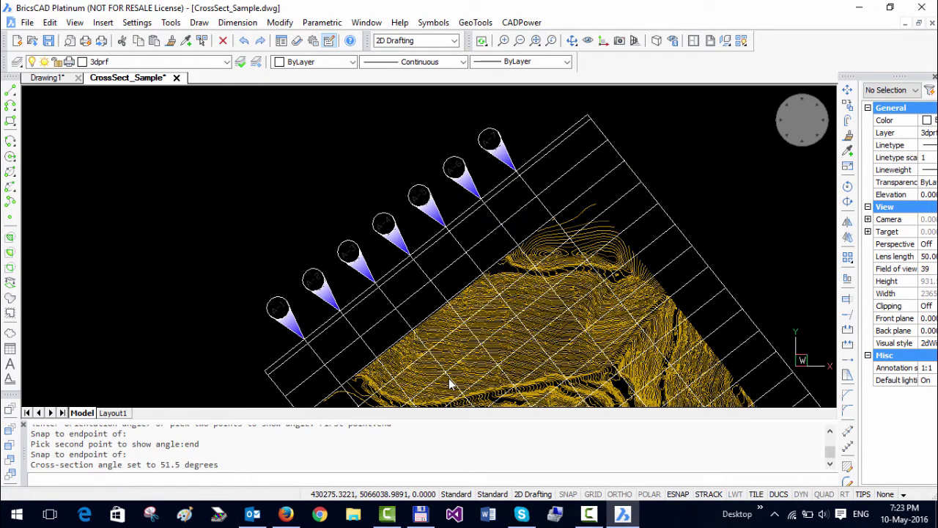
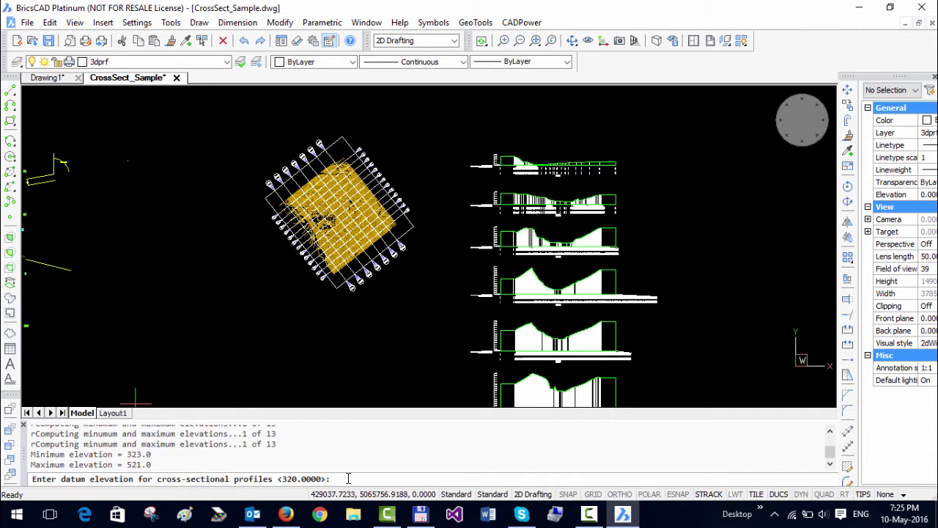
Accept the datum elevation of 320 and place the B profiles in the empty area right of the A profiles.
key("Return")
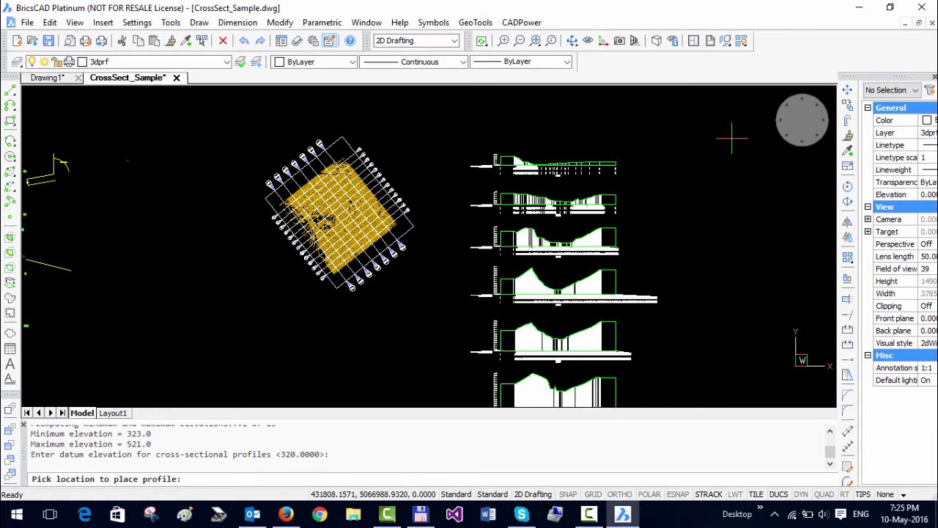
left_click(723, 176)
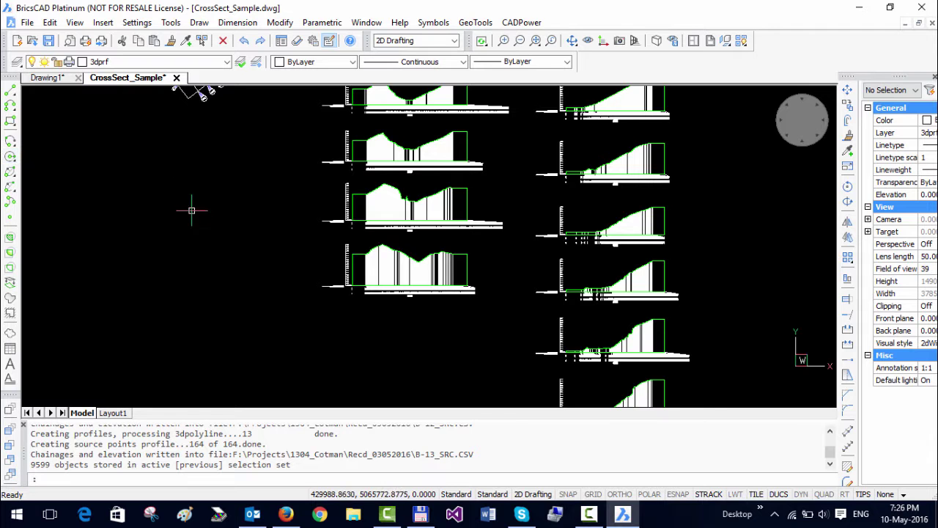
Inspect the contour map and both sets of cross-section lines in 3D from several angles, and return to the plan view.
mouse_move(243, 207)
middle_mouse_down()
mouse_move(286, 254)
mouse_move(333, 273)
mouse_move(359, 312)
middle_mouse_up()
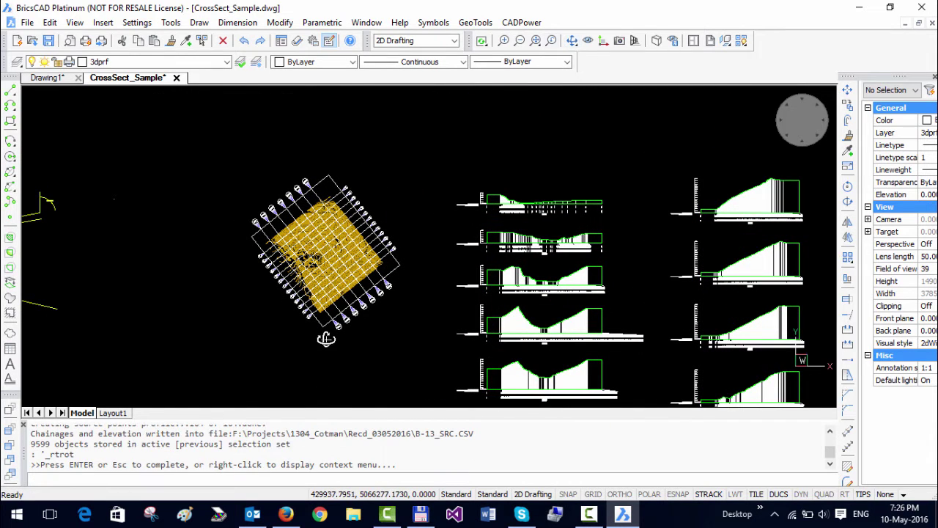
mouse_move(329, 331)
left_mouse_down()
mouse_move(363, 260)
mouse_move(389, 239)
mouse_move(411, 239)
mouse_move(329, 247)
left_mouse_up()
scroll(328, 247, "up", 6)
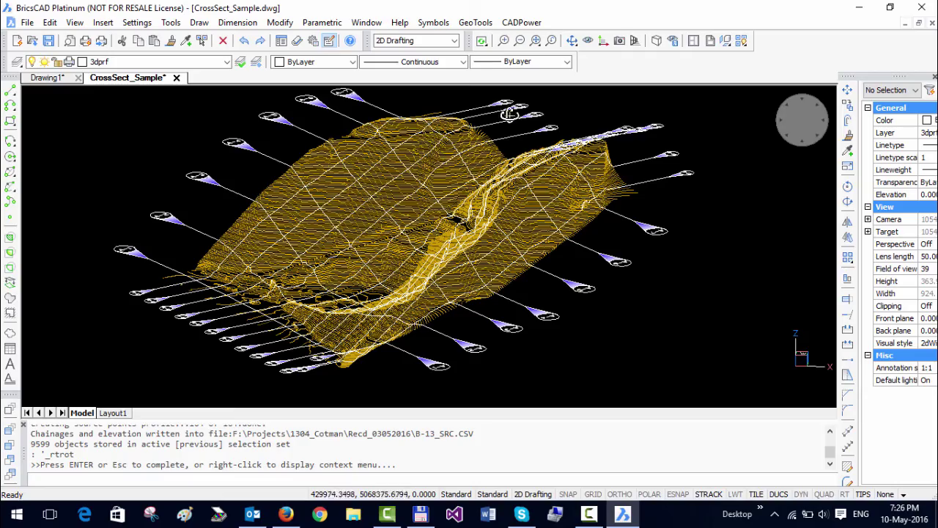
left_click(573, 42)
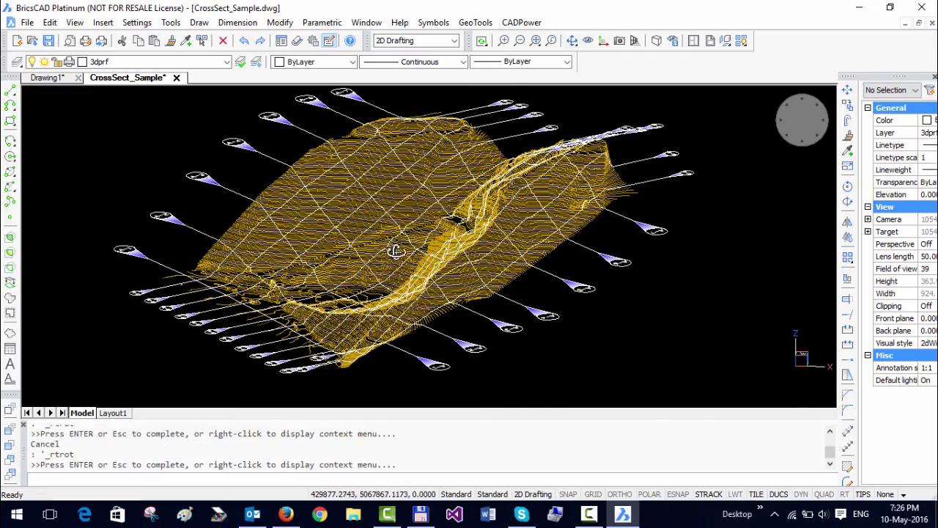
left_click_drag(392, 250, 367, 252)
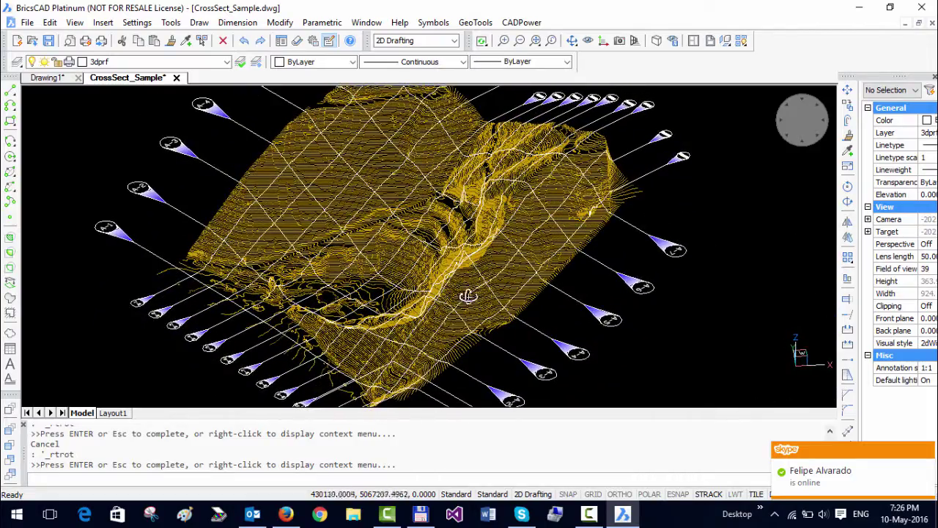
left_click_drag(490, 333, 523, 308)
left_click_drag(616, 232, 758, 181)
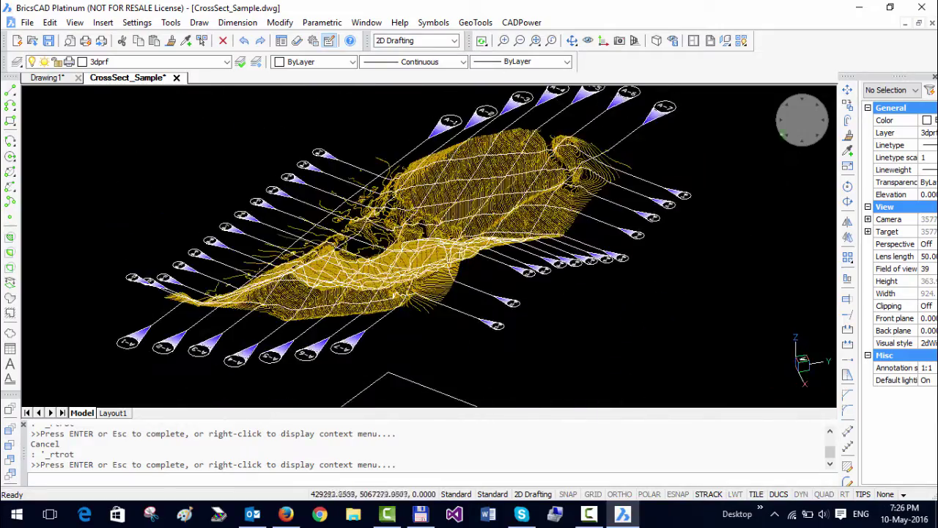
left_click(803, 121)
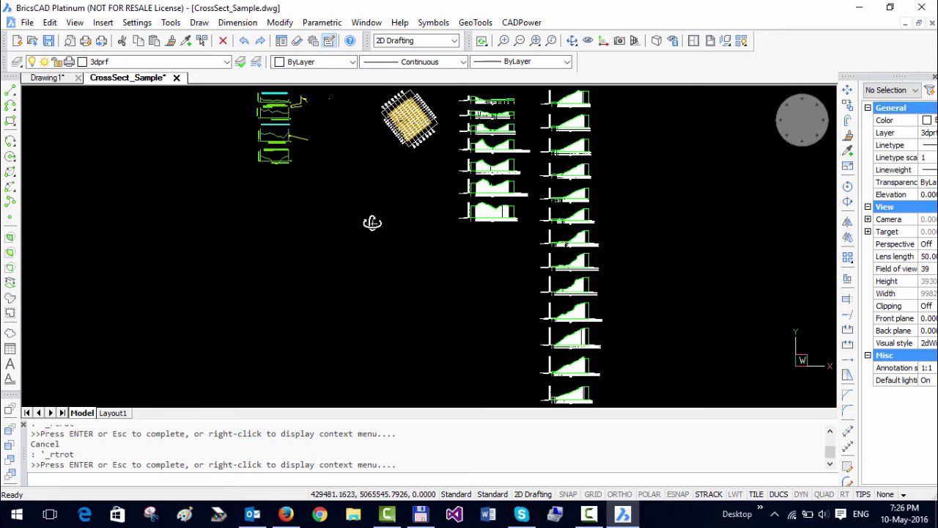
key("Escape")
Examine the title, vertical elevation scale and datum notes of profile A-1.
middle_click_drag(424, 176, 414, 207)
scroll(476, 194, "up", 6)
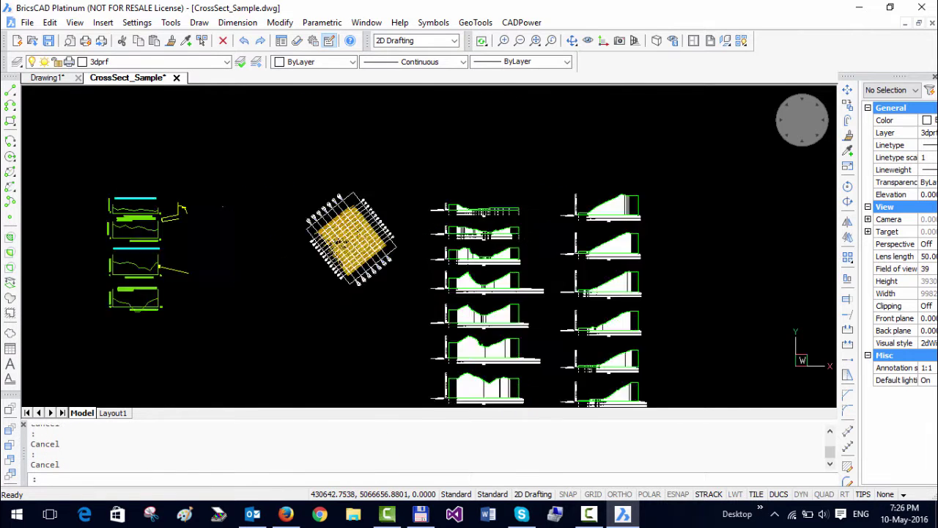
scroll(480, 257, "up", 4)
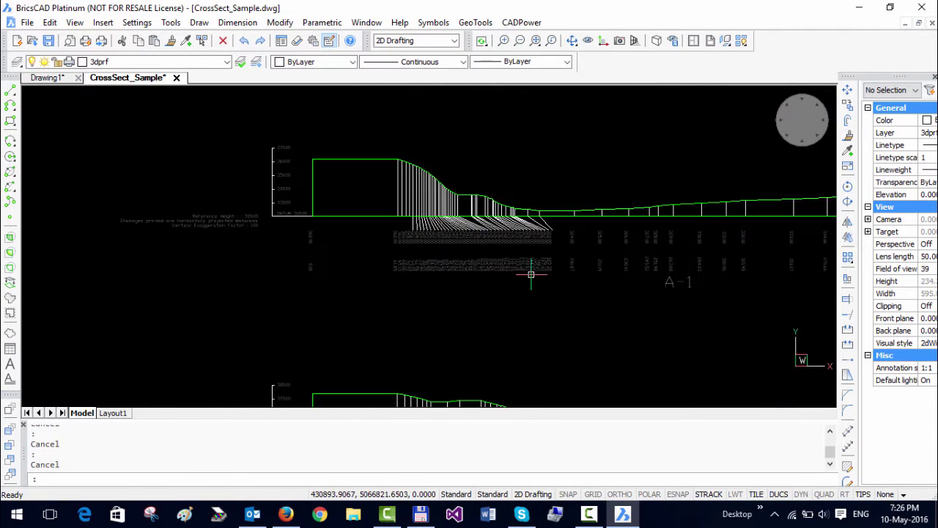
middle_click_drag(533, 269, 351, 277)
scroll(529, 302, "up", 2)
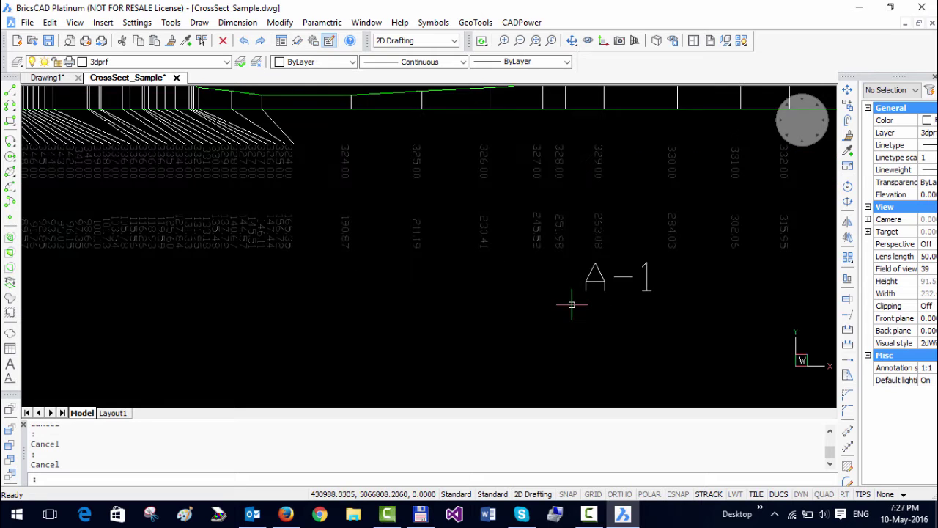
scroll(601, 286, "down", 5)
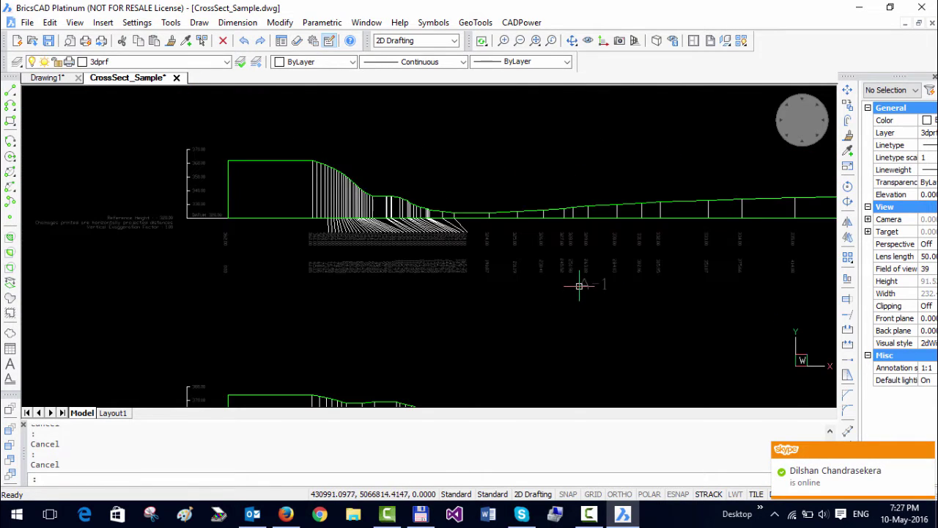
scroll(220, 328, "up", 5)
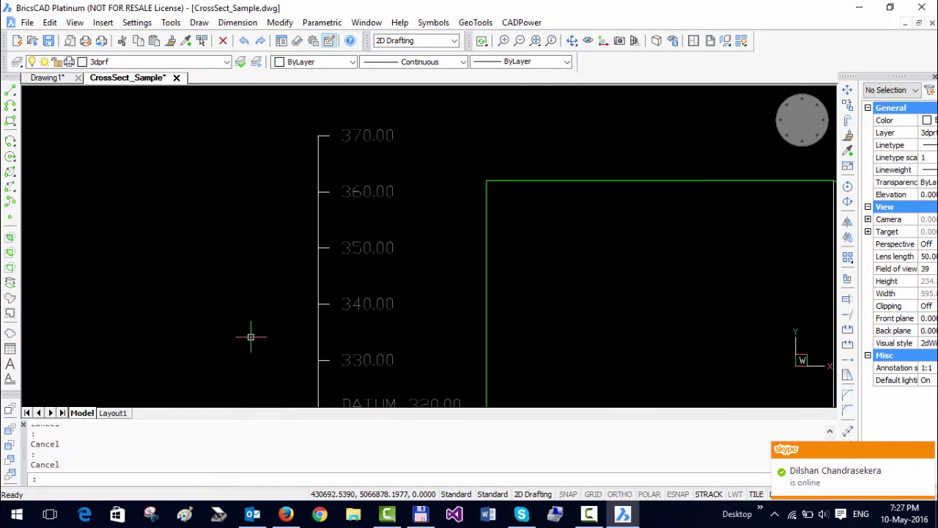
middle_click_drag(251, 337, 256, 203)
scroll(287, 215, "up", 2)
scroll(361, 323, "down", 4)
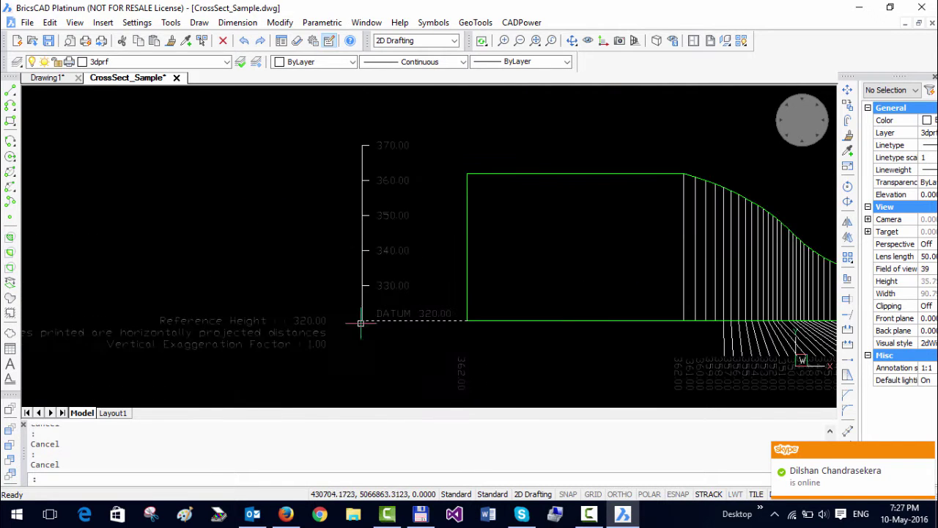
Examine the ground line of profile A-1 and the elevation and chainage values listed beneath it.
mouse_move(624, 227)
middle_mouse_down()
mouse_move(389, 193)
mouse_move(352, 160)
middle_mouse_up()
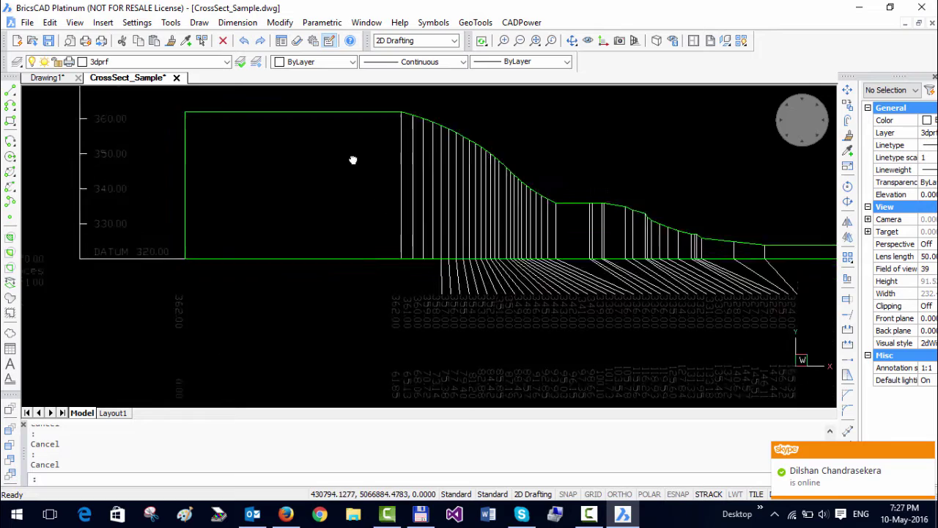
scroll(348, 161, "up", 3)
scroll(225, 139, "down", 3)
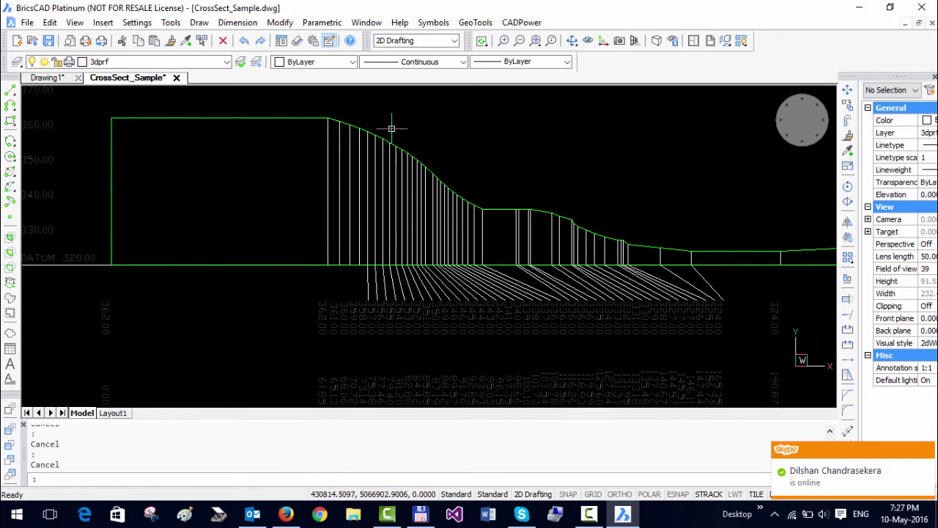
scroll(365, 193, "up", 6)
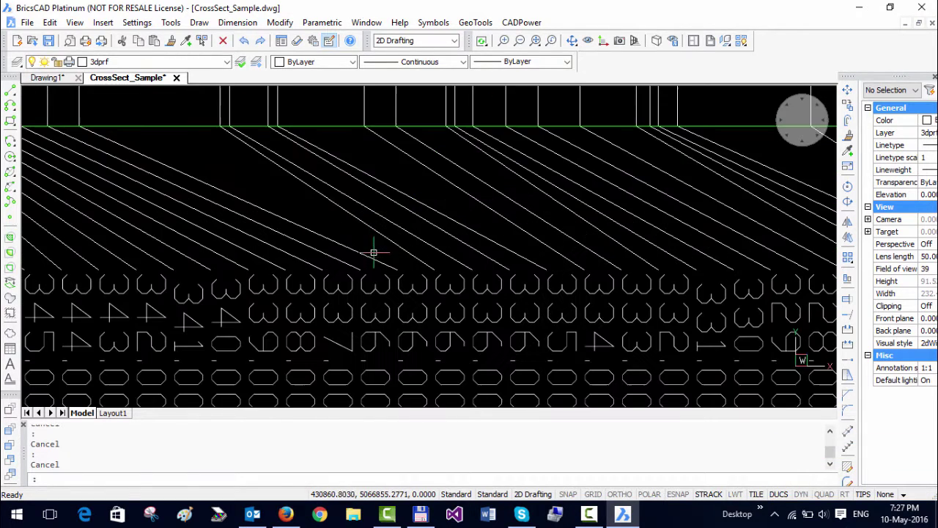
scroll(373, 253, "up", 5)
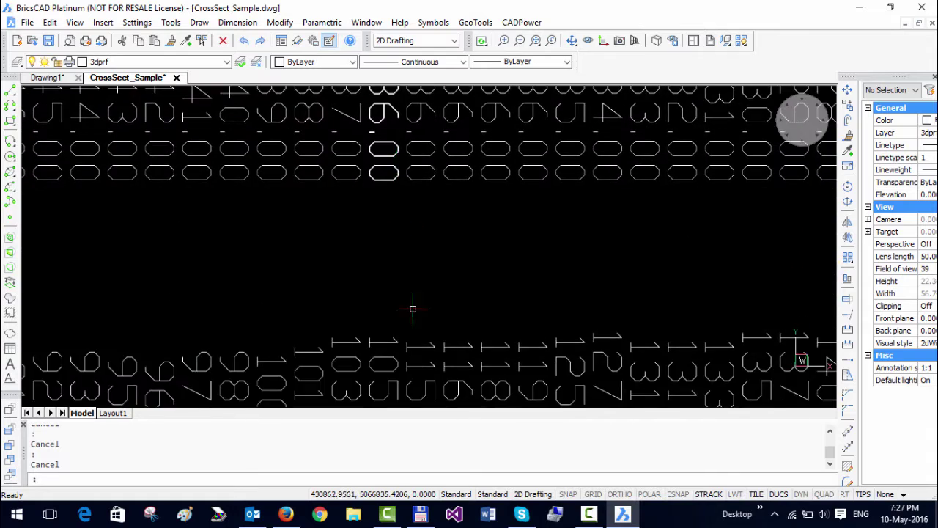
mouse_move(413, 309)
middle_mouse_down()
mouse_move(419, 210)
mouse_move(418, 272)
mouse_move(456, 285)
middle_mouse_up()
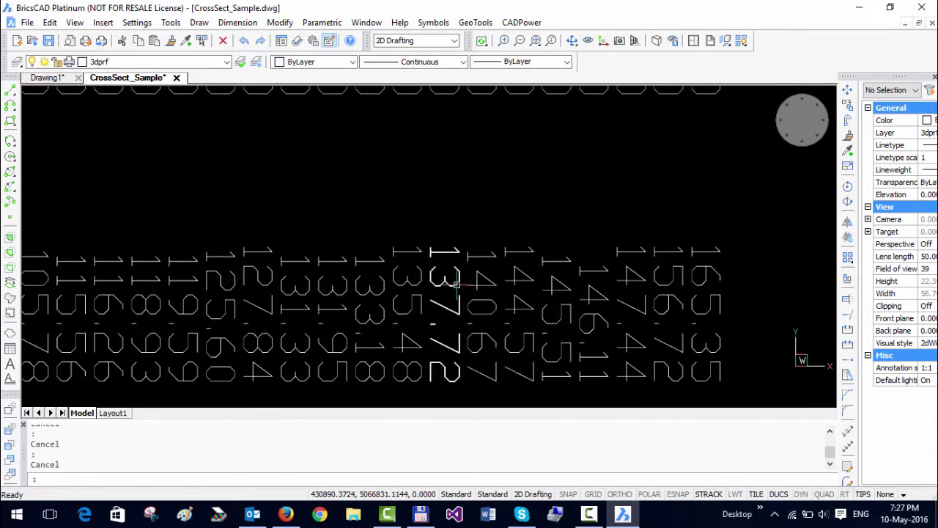
scroll(456, 285, "down", 10)
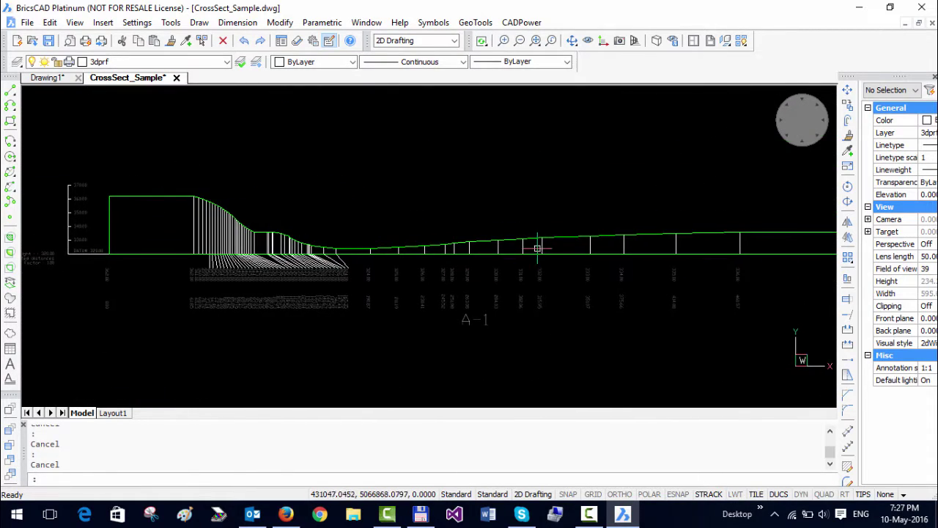
Select the green ground line of profile A-1 to inspect its polyline properties, and clear the selection.
left_click(577, 236)
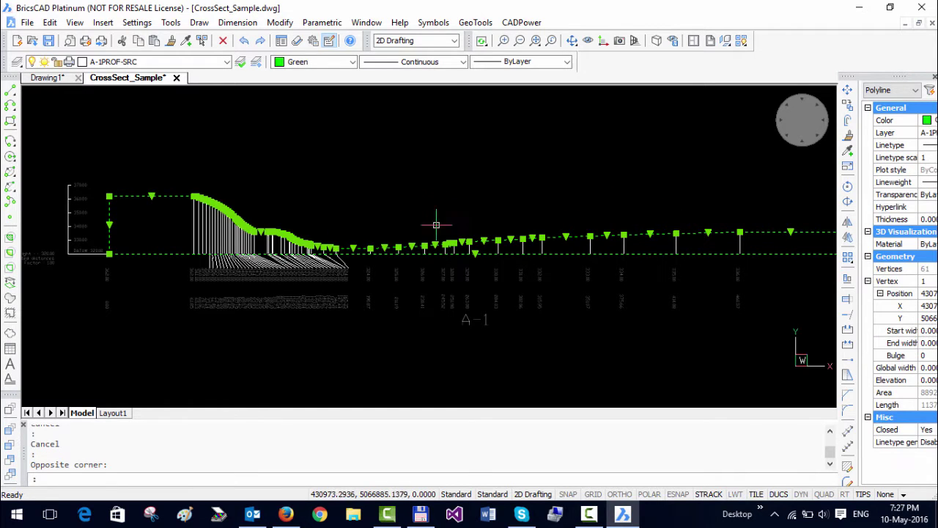
key("Escape")
scroll(446, 235, "down", 5)
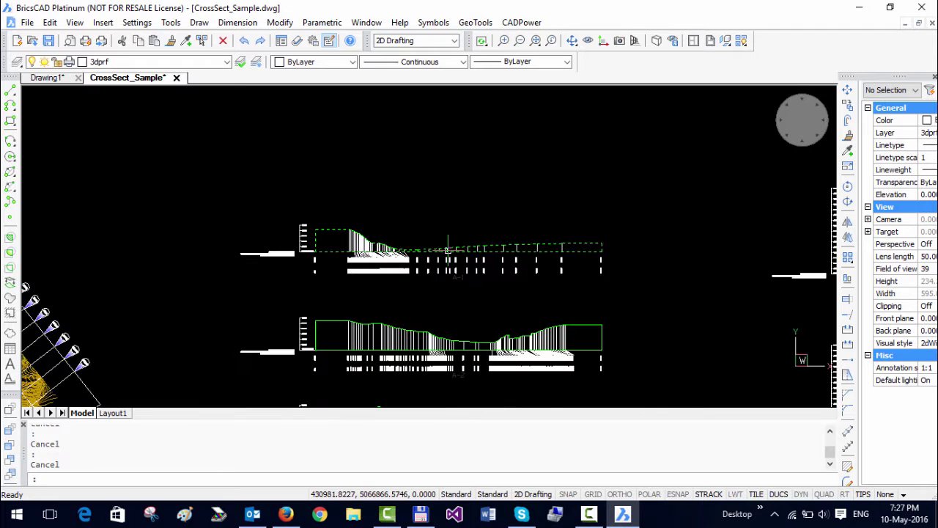
Examine profiles A-2 and A-3, focusing on A-2's ground line and the slanted leaders to its elevation and chainage labels.
middle_click_drag(440, 290, 441, 259)
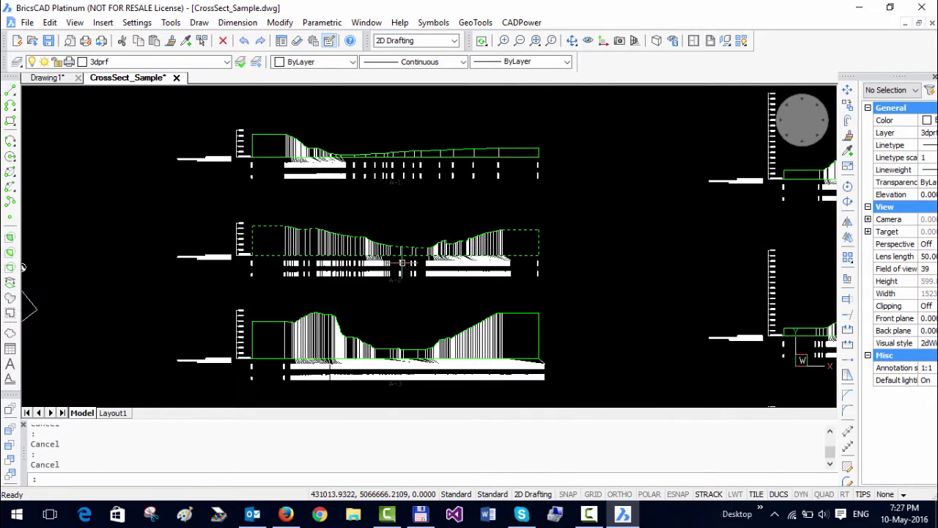
scroll(396, 279, "up", 4)
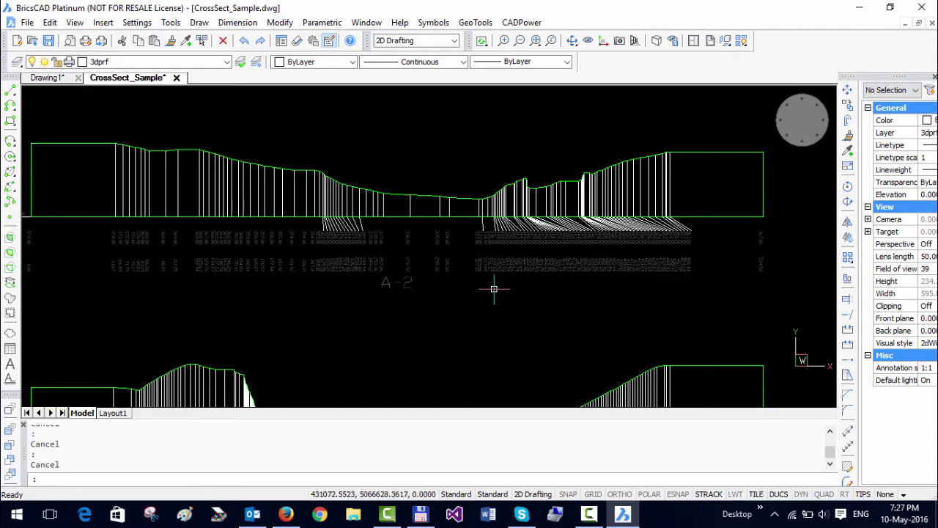
middle_click_drag(376, 247, 477, 201)
middle_click_drag(442, 375, 442, 268)
scroll(448, 220, "up", 3)
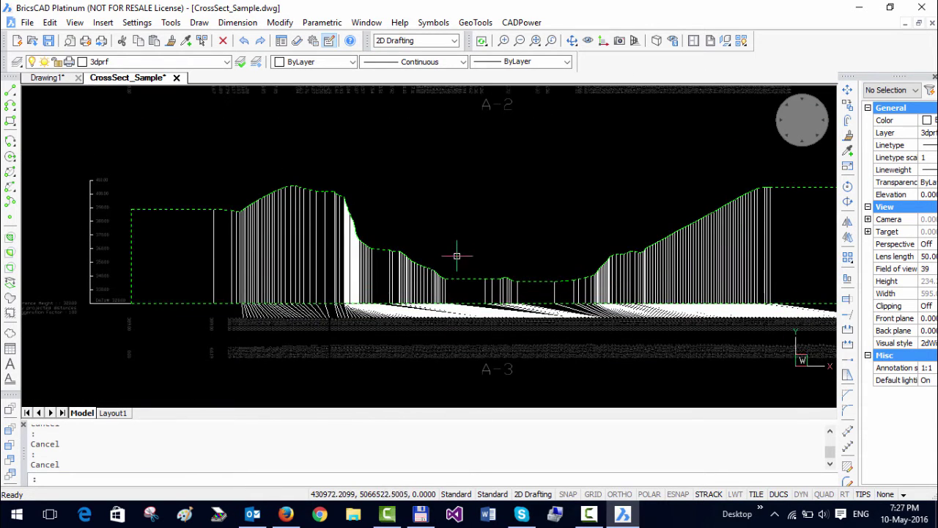
mouse_move(448, 215)
middle_mouse_down()
mouse_move(448, 383)
mouse_move(437, 385)
middle_mouse_up()
scroll(440, 301, "down", 1)
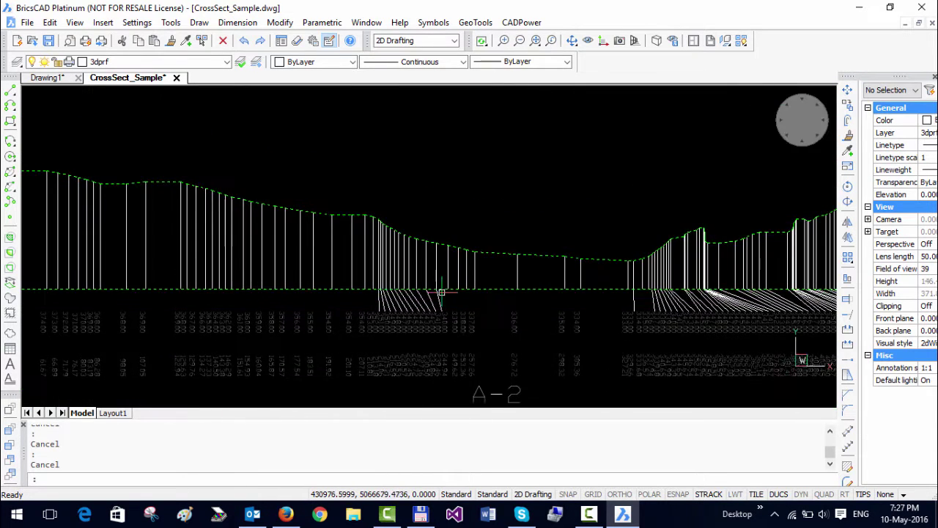
scroll(402, 311, "down", 2)
scroll(402, 312, "up", 2)
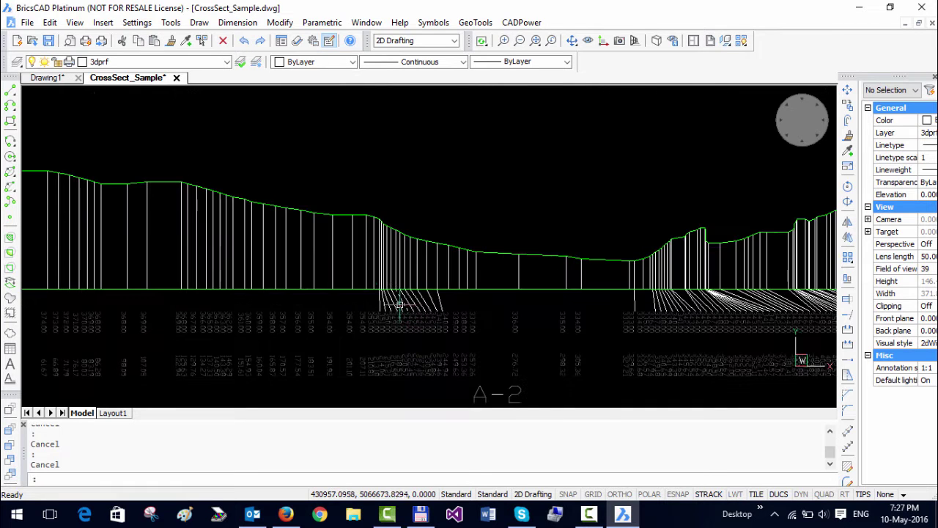
middle_click_drag(335, 225, 307, 212)
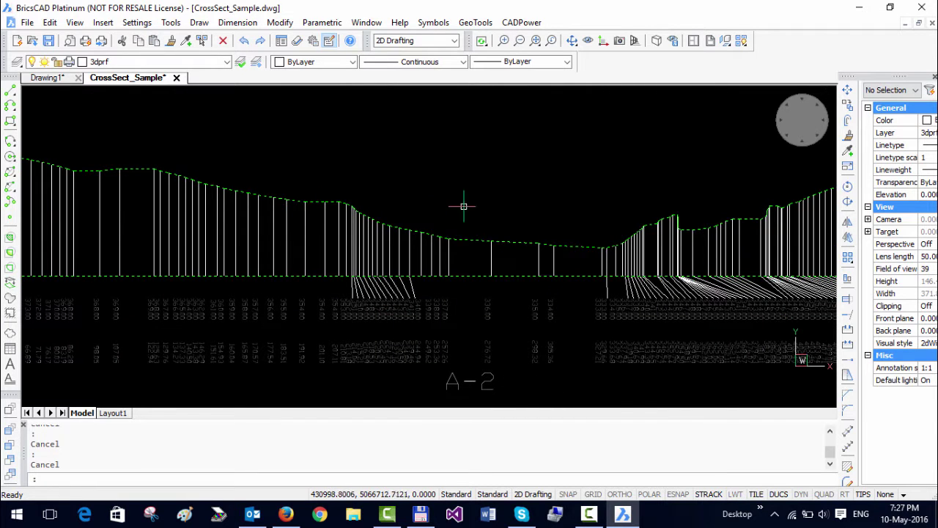
middle_click_drag(565, 220, 520, 319)
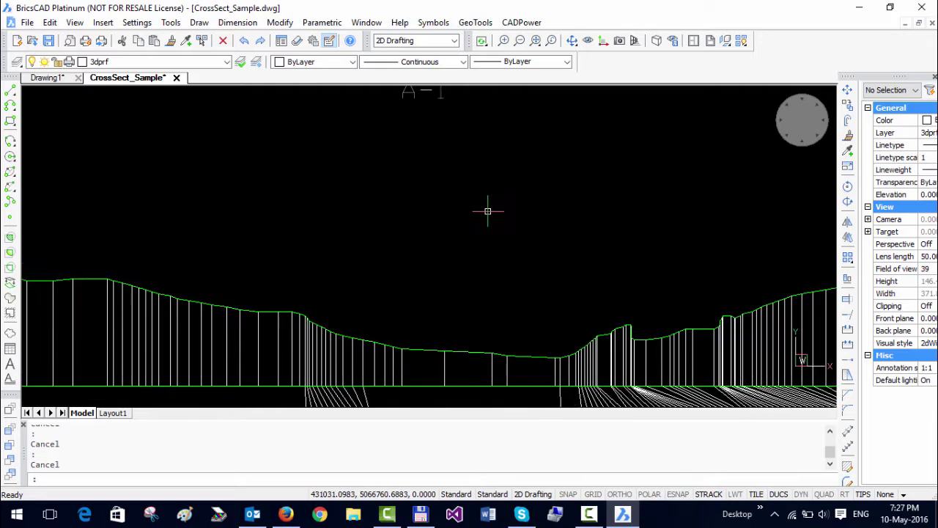
Examine the valley part of profile A-3, the remaining profiles in both columns, and the labels of profile B-4.
scroll(486, 207, "down", 3)
scroll(432, 259, "up", 2)
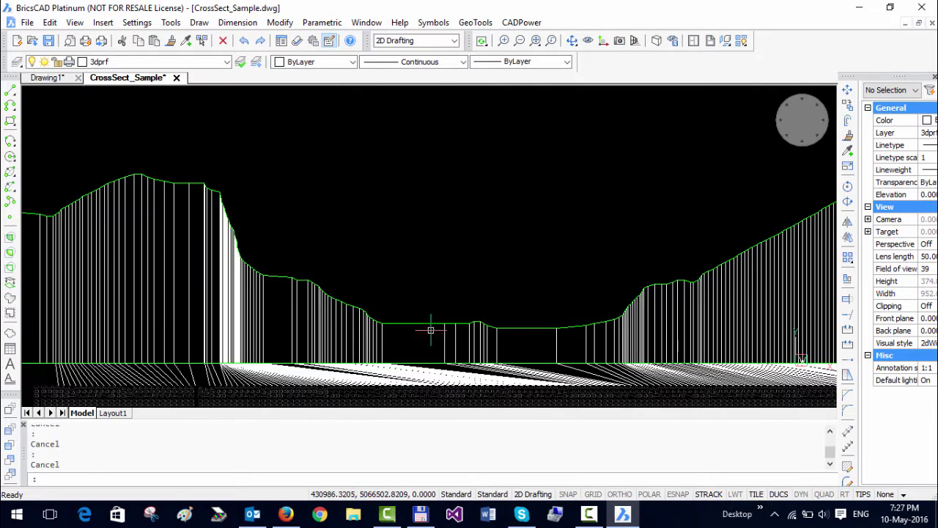
mouse_move(429, 325)
middle_mouse_down()
mouse_move(421, 219)
mouse_move(436, 311)
mouse_move(450, 212)
mouse_move(460, 218)
mouse_move(457, 279)
middle_mouse_up()
mouse_move(446, 338)
middle_mouse_down()
mouse_move(457, 216)
mouse_move(446, 318)
mouse_move(445, 268)
middle_mouse_up()
scroll(446, 262, "down", 2)
scroll(446, 262, "down", 3)
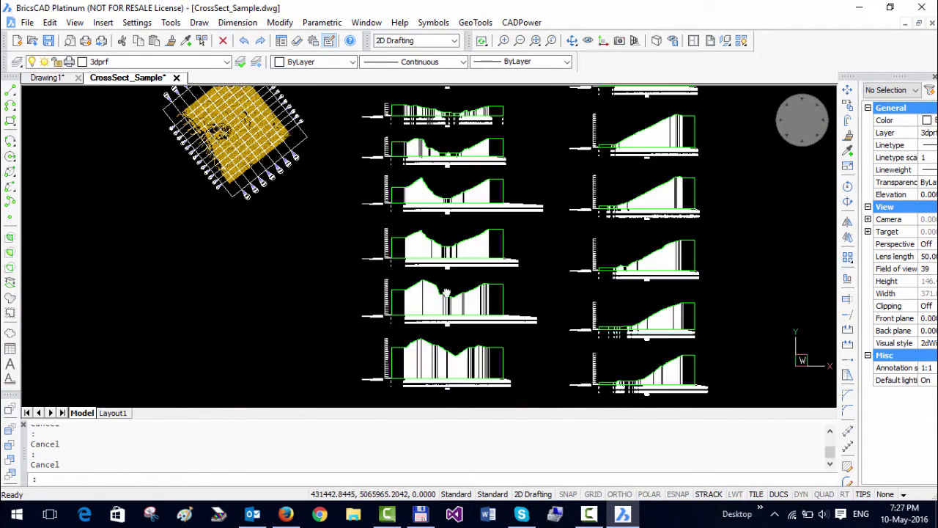
scroll(409, 302, "up", 5)
mouse_move(408, 303)
middle_mouse_down()
mouse_move(455, 242)
mouse_move(434, 374)
mouse_move(404, 281)
mouse_move(412, 238)
mouse_move(471, 178)
mouse_move(413, 283)
mouse_move(426, 248)
middle_mouse_up()
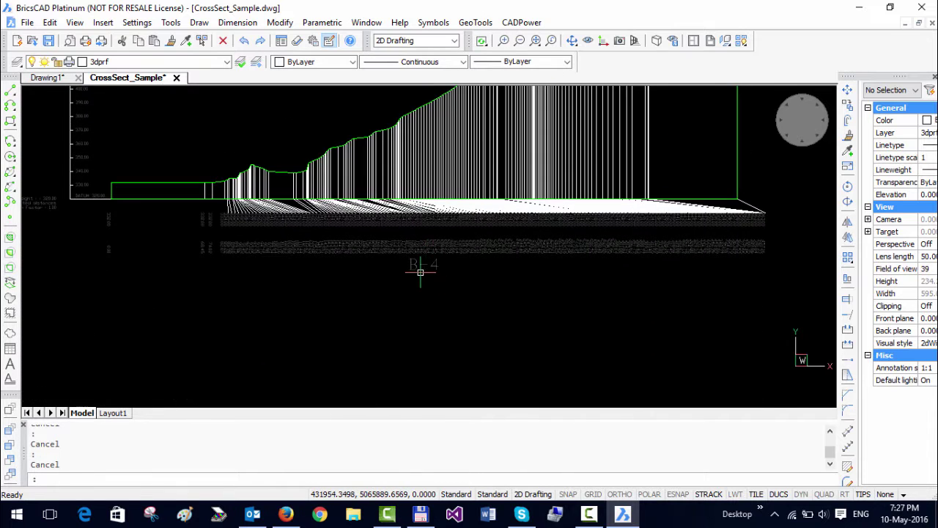
Zoom to the drawing extents to view all profiles, and inspect the contour map with its cross-section lines up close.
type("z")
key("Return")
type("e")
key("Return")
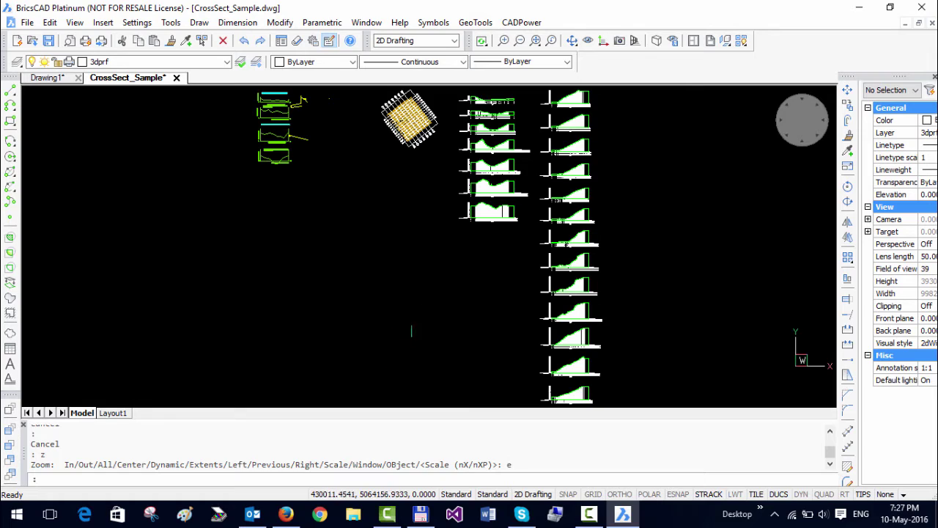
middle_click_drag(447, 218, 469, 335)
scroll(425, 252, "up", 6)
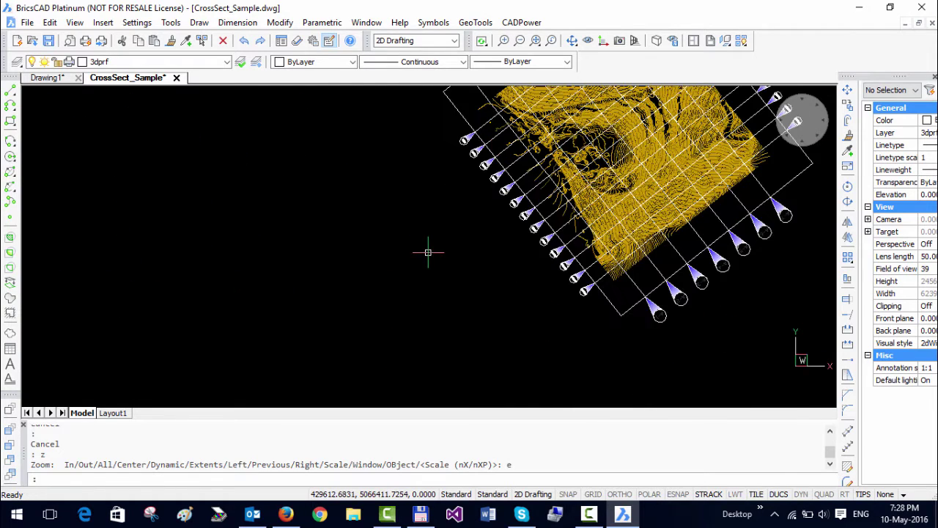
middle_click_drag(454, 242, 243, 373)
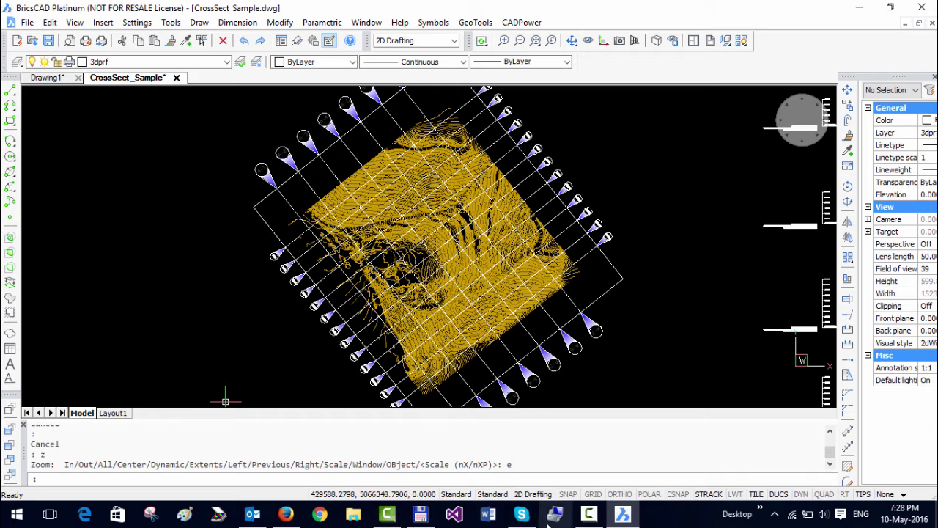
mouse_move(590, 519)
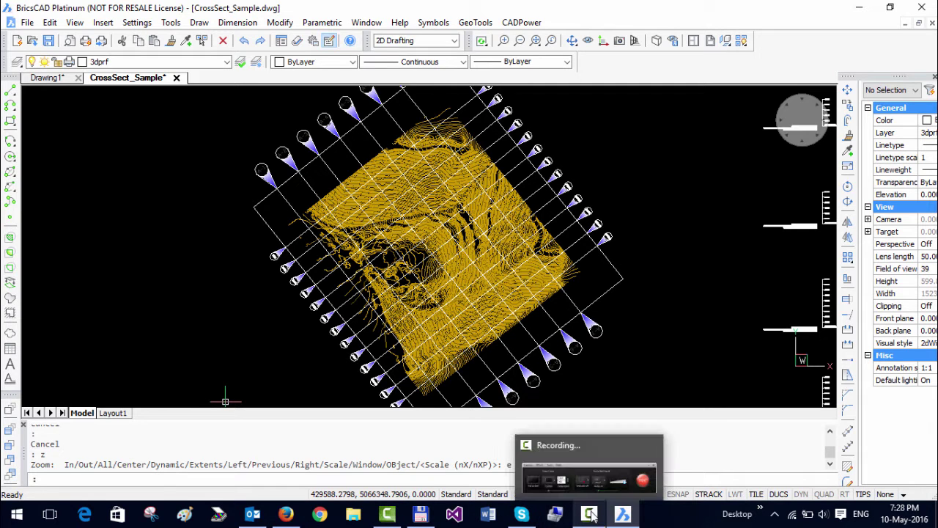
left_click(581, 456)
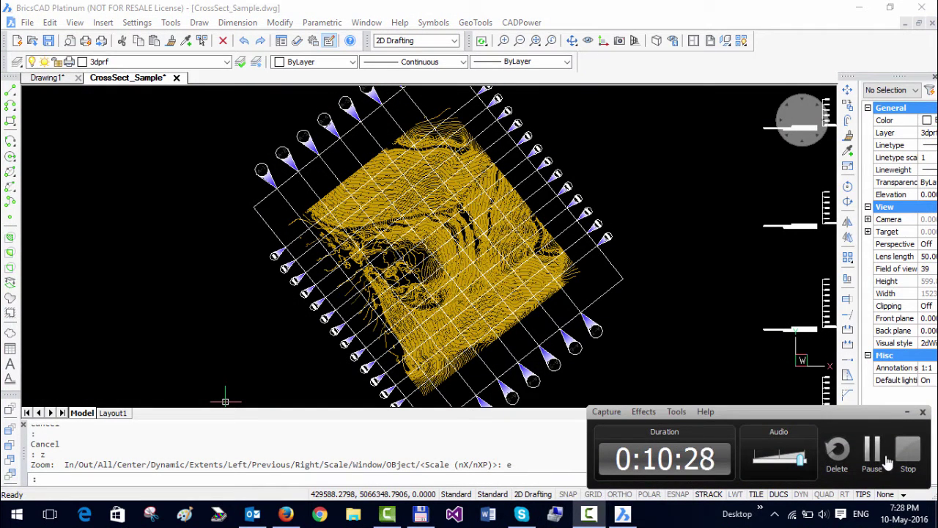